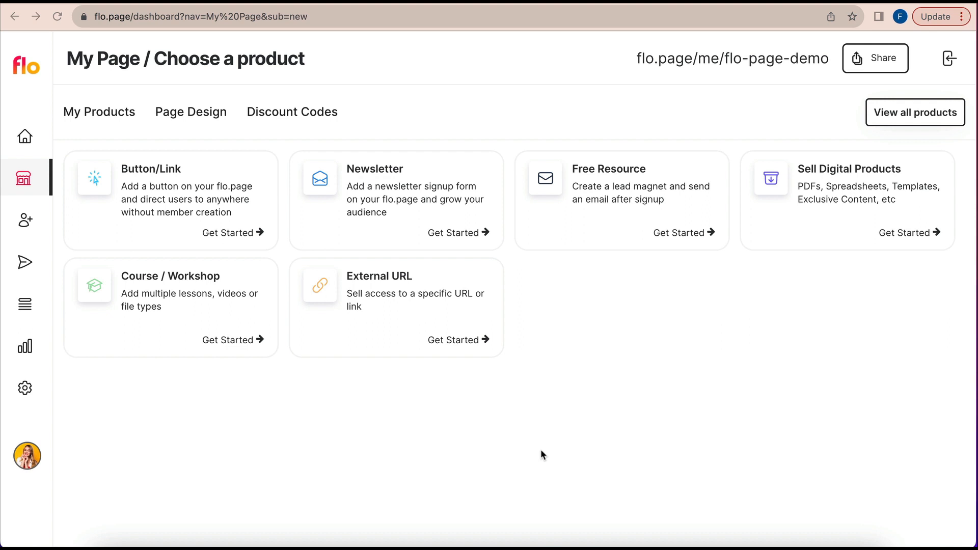
Create a Course / Workshop product and upload a thumbnail image for it.
click(227, 329)
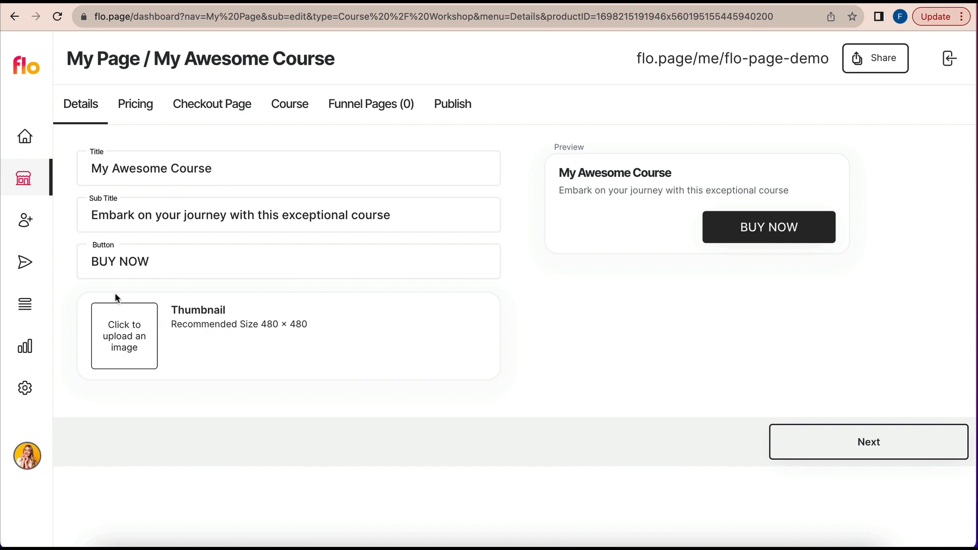
click(124, 341)
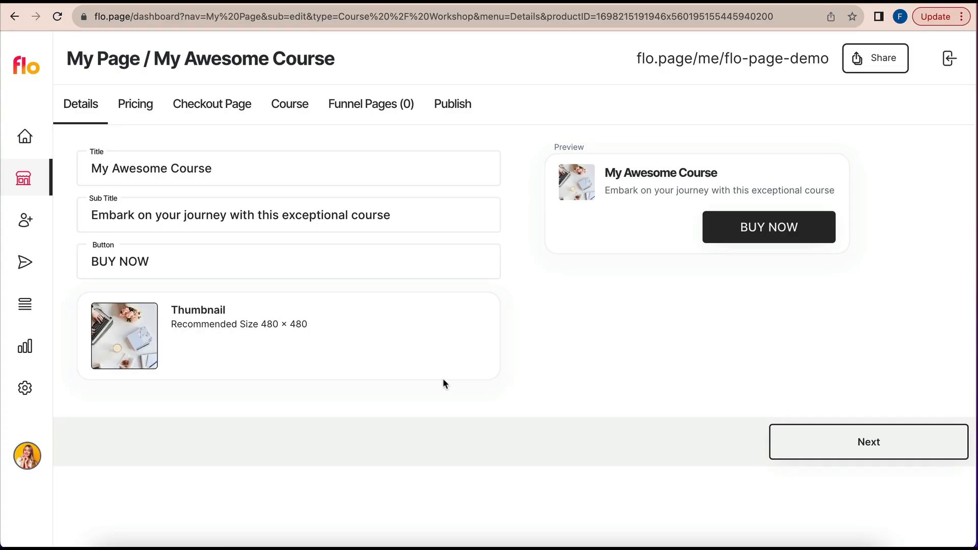
Make the course paid with a sale price of 27 and a compared-to price of 39, and apply the pricing.
click(122, 110)
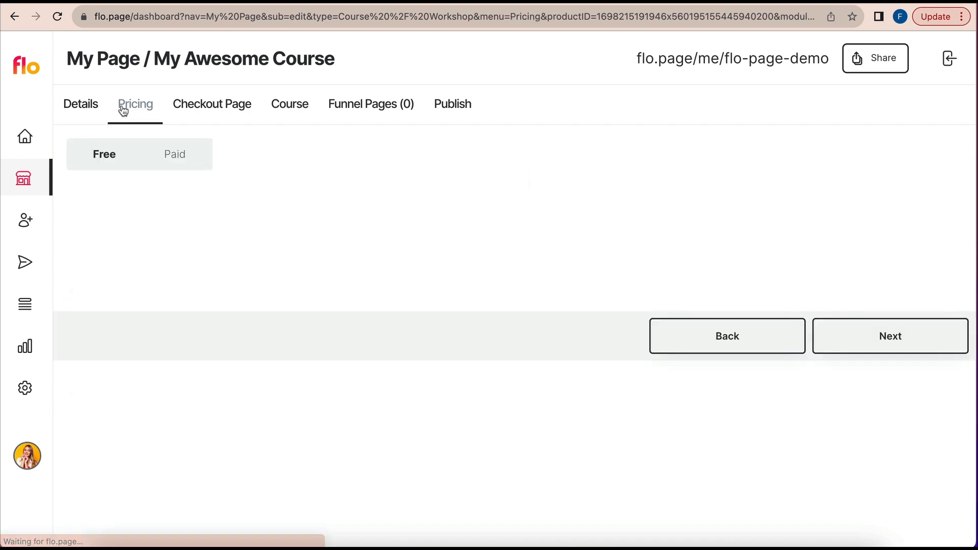
click(180, 155)
click(148, 283)
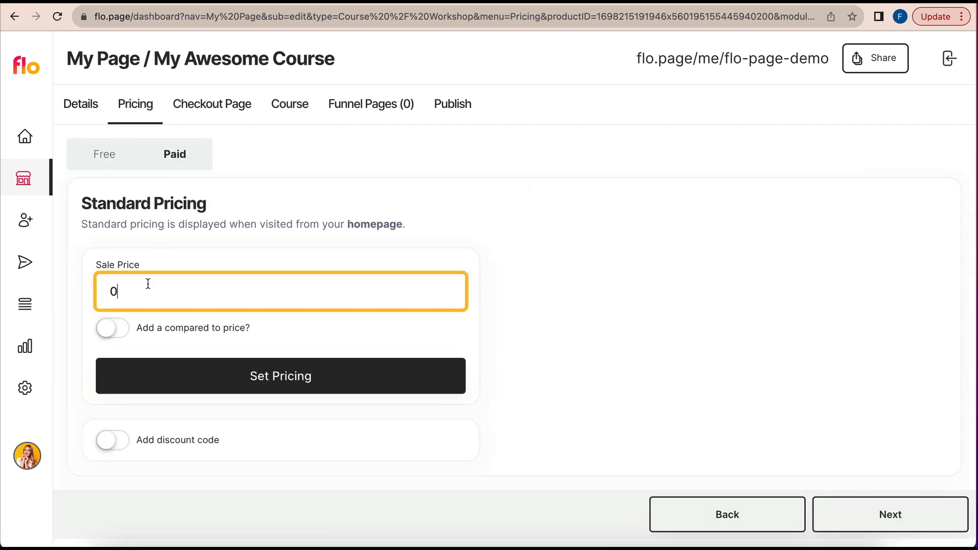
key(BackSpace)
text(27)
click(121, 332)
click(157, 364)
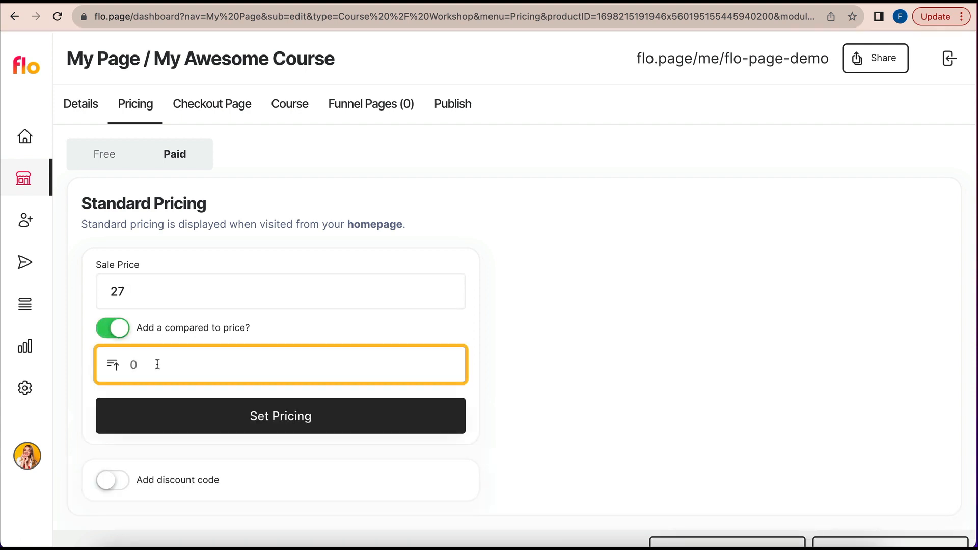
text(39)
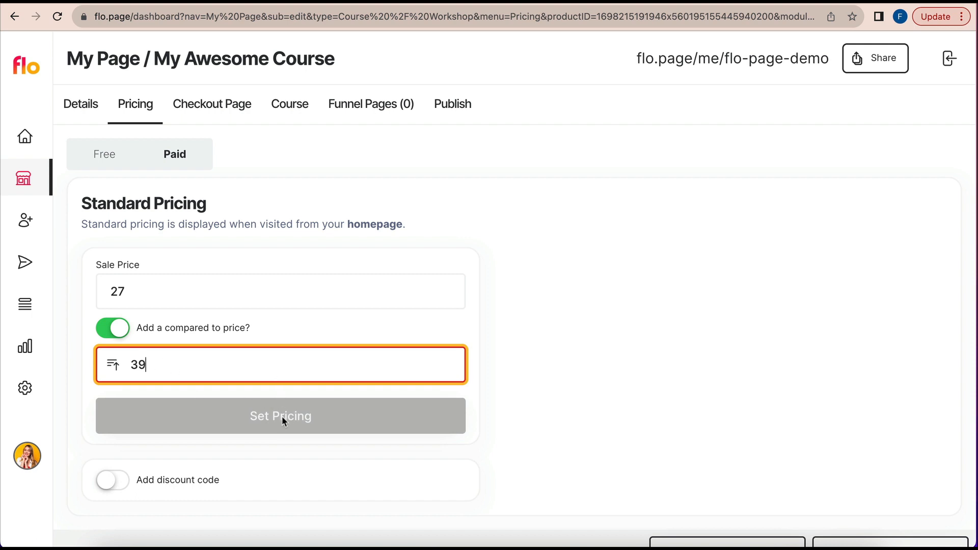
click(298, 406)
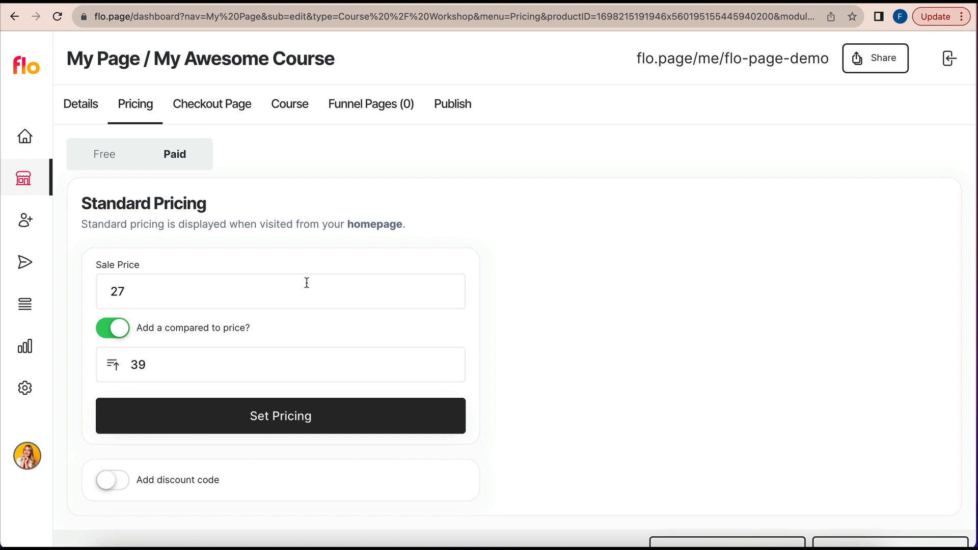
Upload a cover photo for the header in the checkout page's product details.
click(223, 107)
click(231, 178)
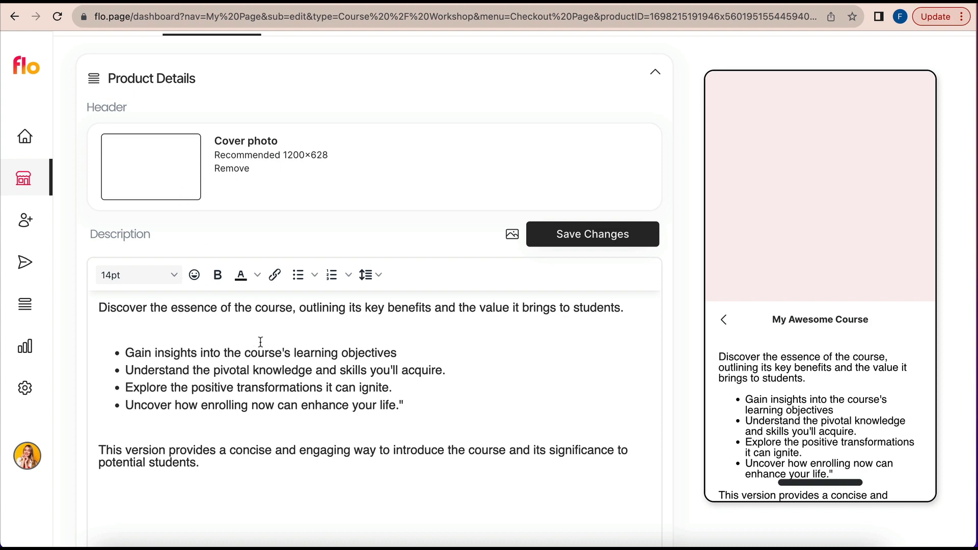
scroll(260, 343, down, 1)
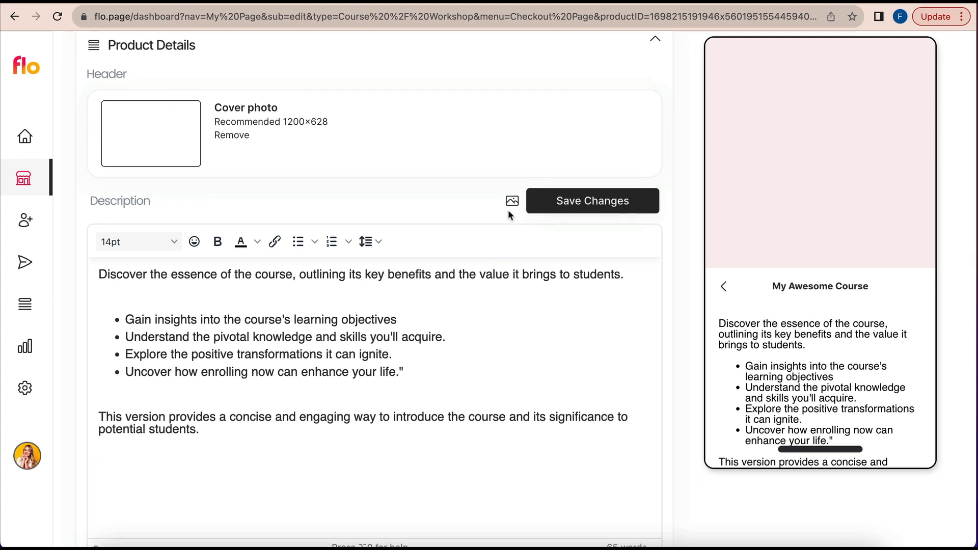
scroll(463, 354, down, 4)
scroll(465, 360, down, 1)
scroll(465, 354, up, 7)
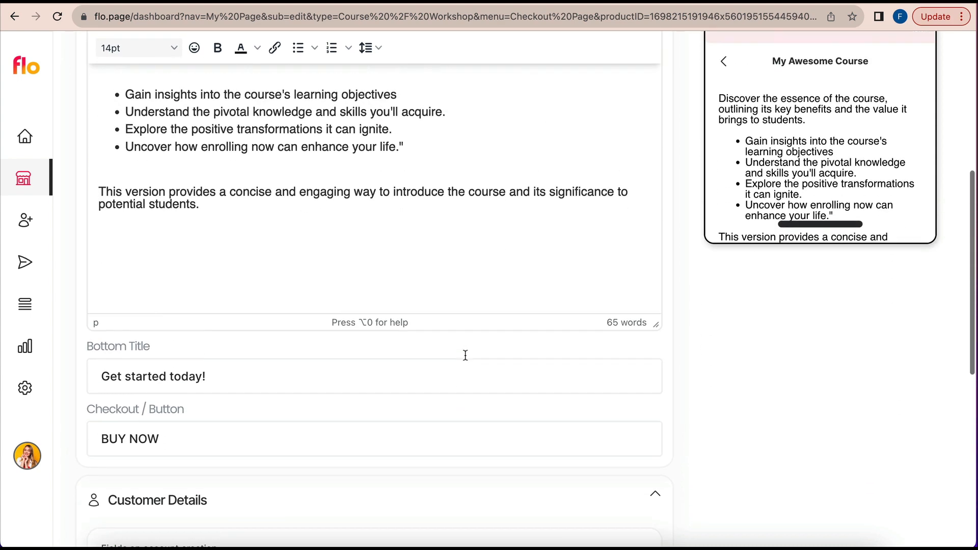
click(164, 212)
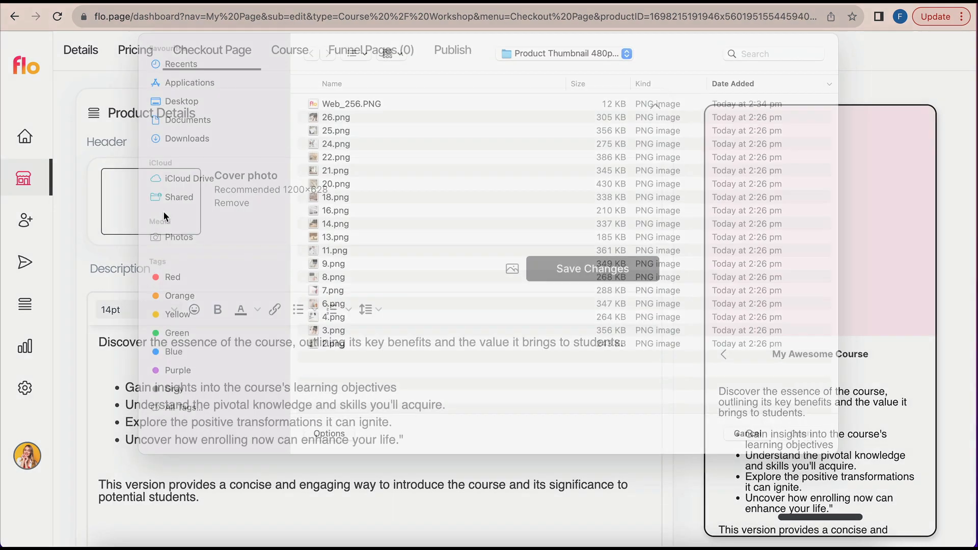
click(220, 116)
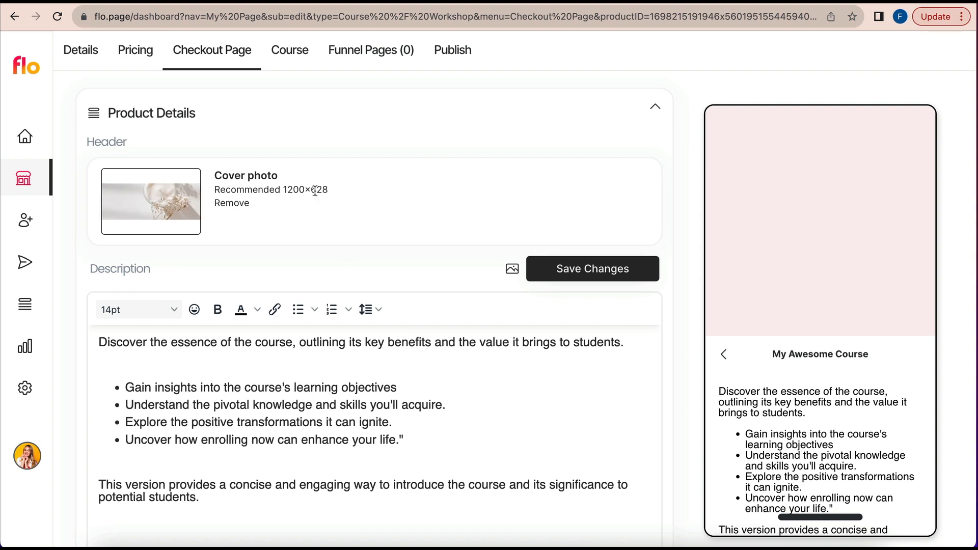
Examine the checkout page's description, bottom title and checkout button settings together with the mobile preview.
scroll(815, 326, down, 5)
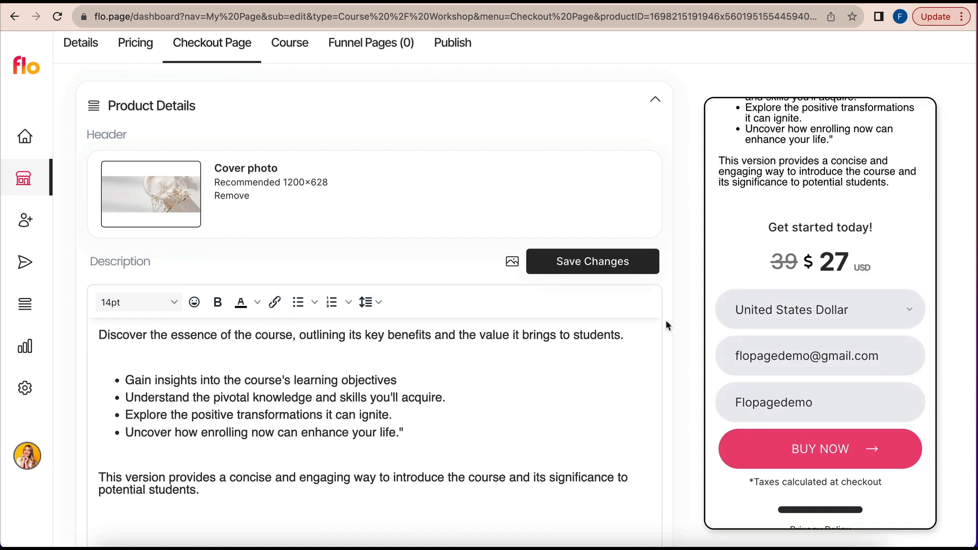
scroll(665, 320, down, 1)
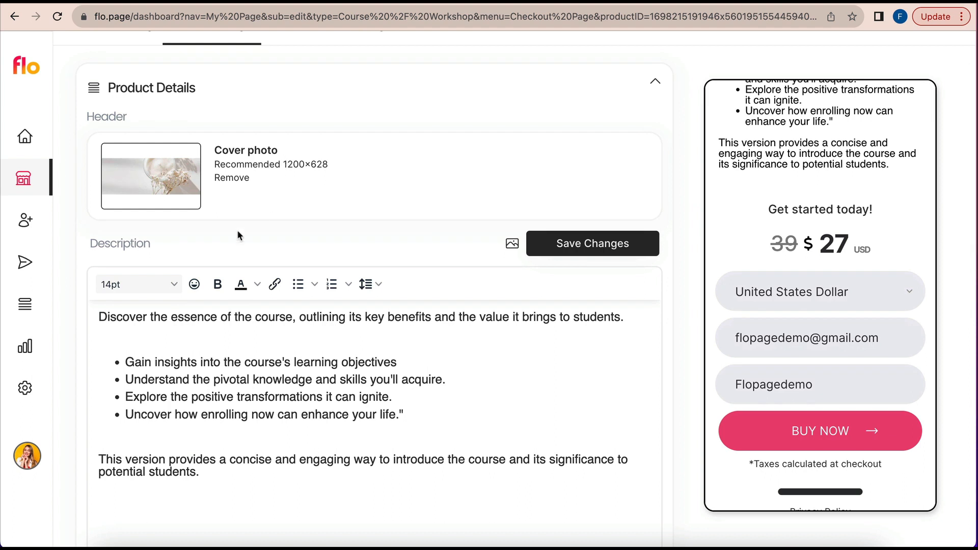
scroll(157, 355, down, 2)
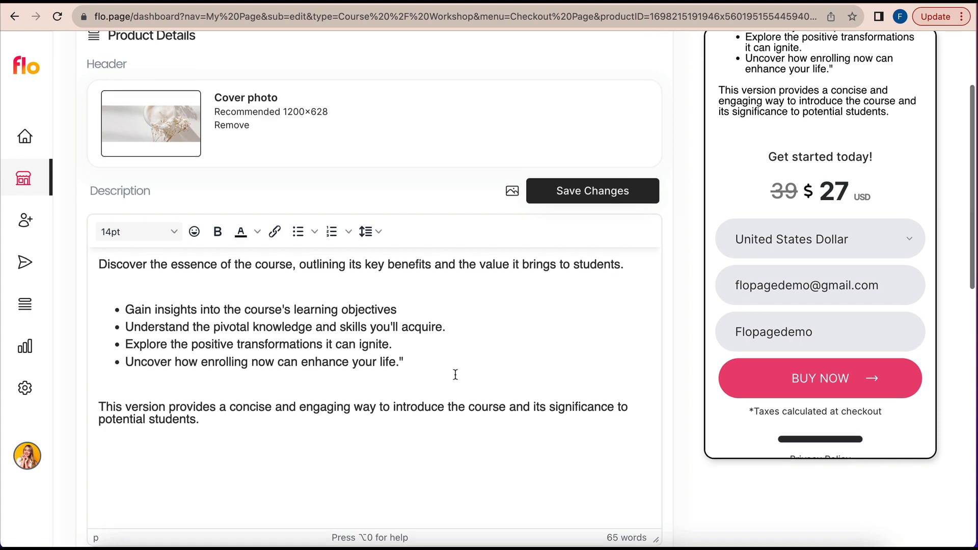
scroll(455, 374, down, 6)
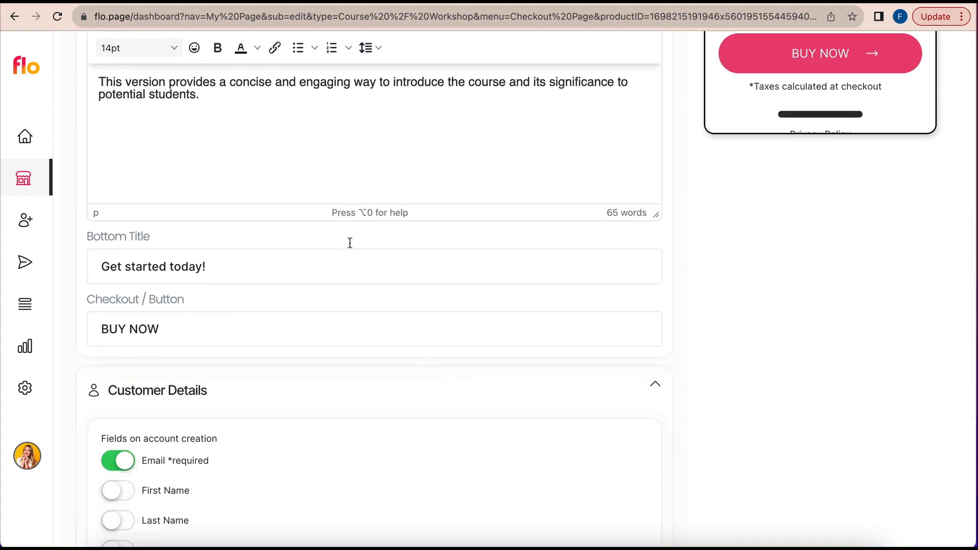
scroll(765, 215, up, 5)
scroll(765, 215, up, 2)
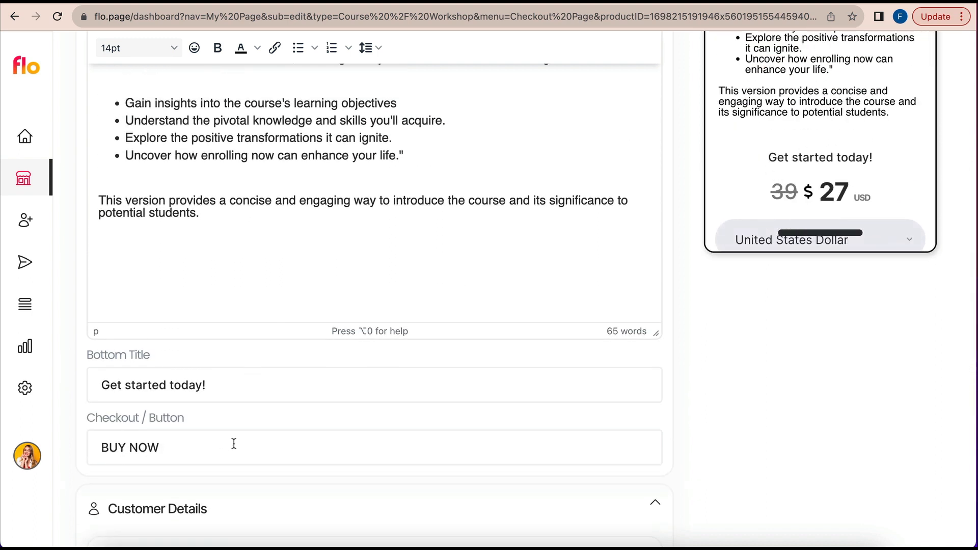
scroll(821, 174, down, 3)
scroll(821, 174, down, 1)
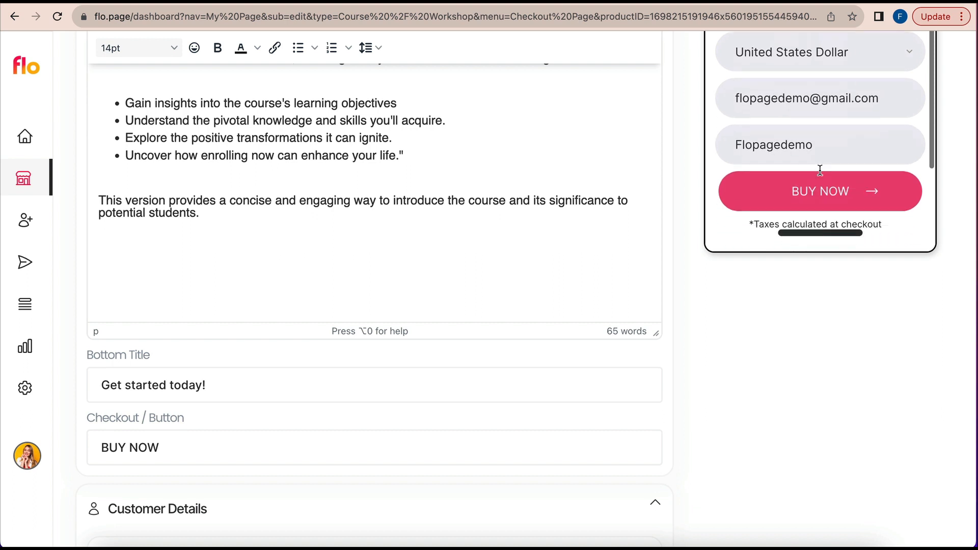
Enable the First Name field for account creation in the checkout page's customer details.
scroll(441, 405, down, 3)
scroll(441, 406, down, 3)
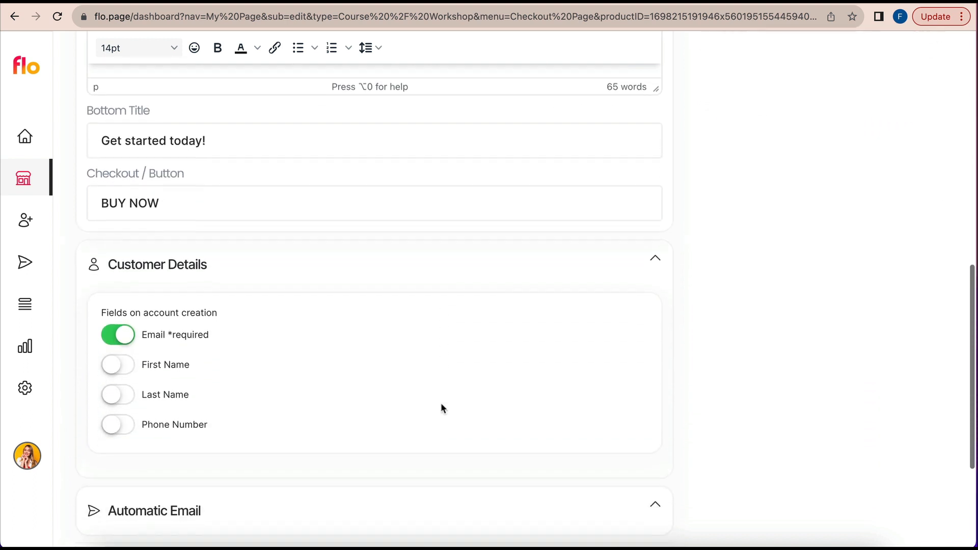
click(123, 350)
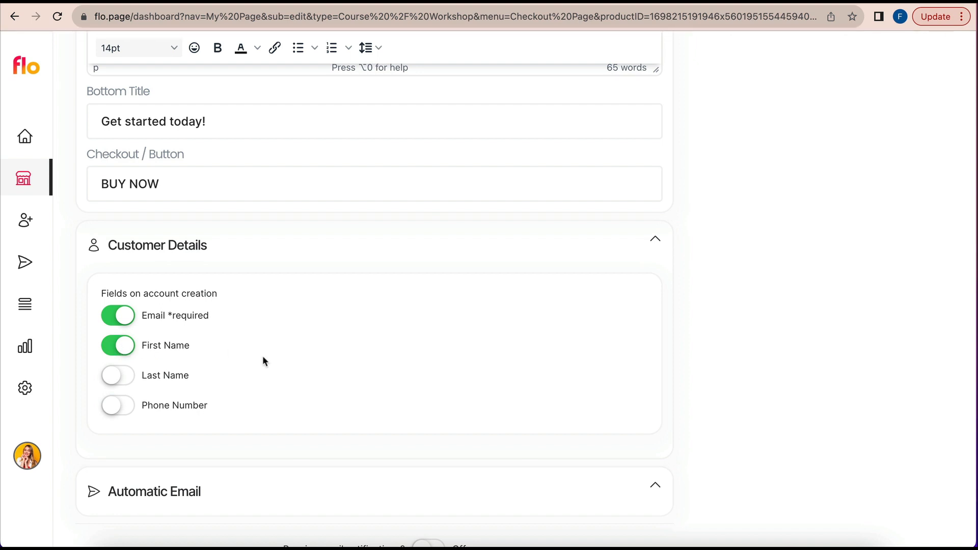
Expand the checkout page's automatic email and review its subject, message template and pre-fill fields.
scroll(262, 356, down, 4)
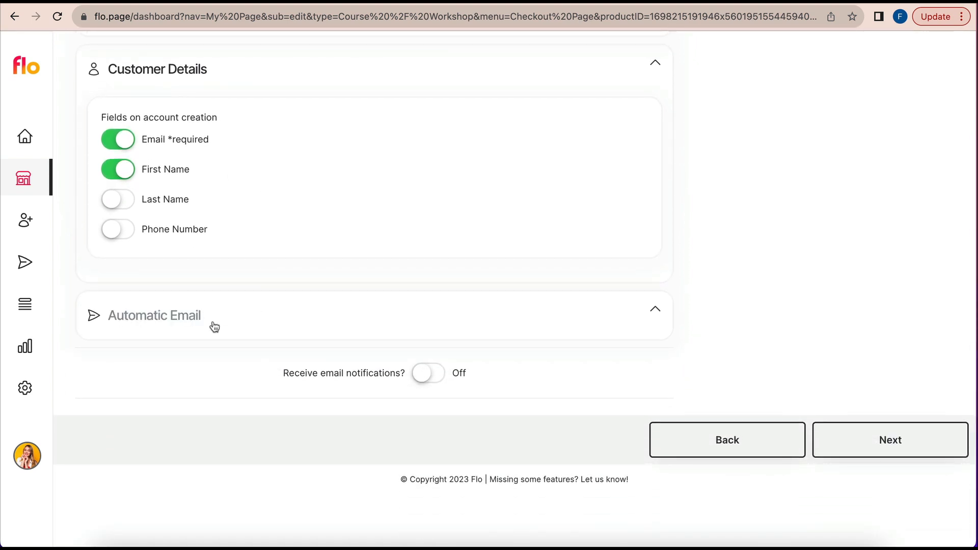
click(214, 326)
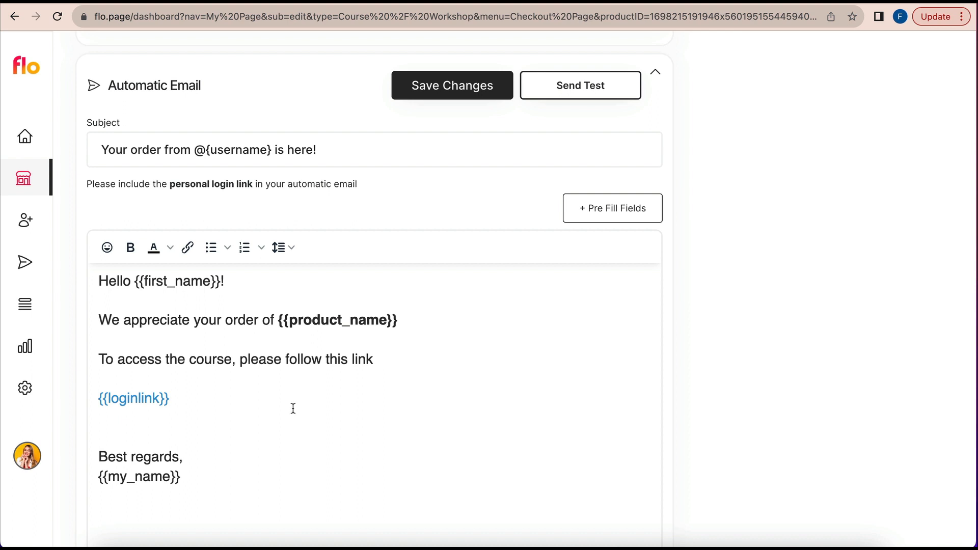
scroll(292, 405, down, 5)
scroll(616, 334, up, 2)
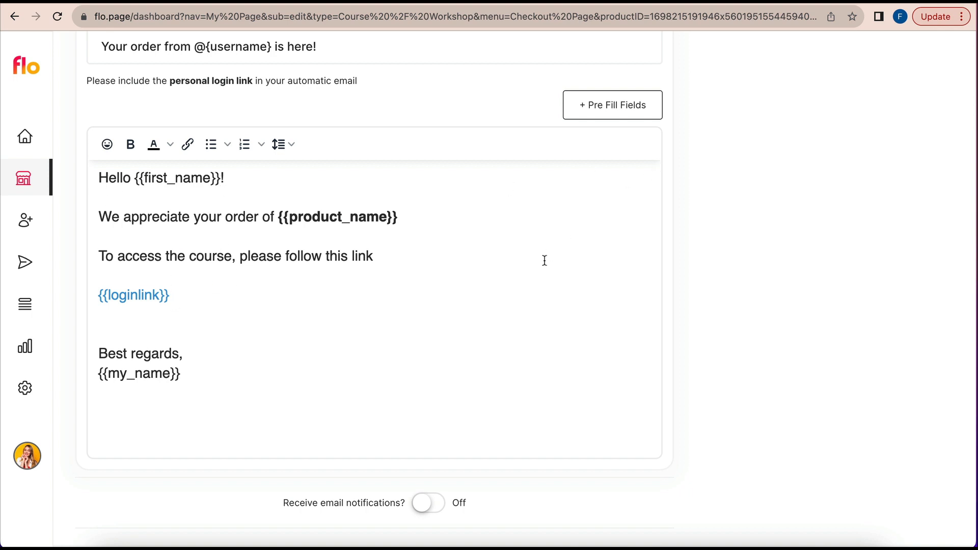
click(628, 117)
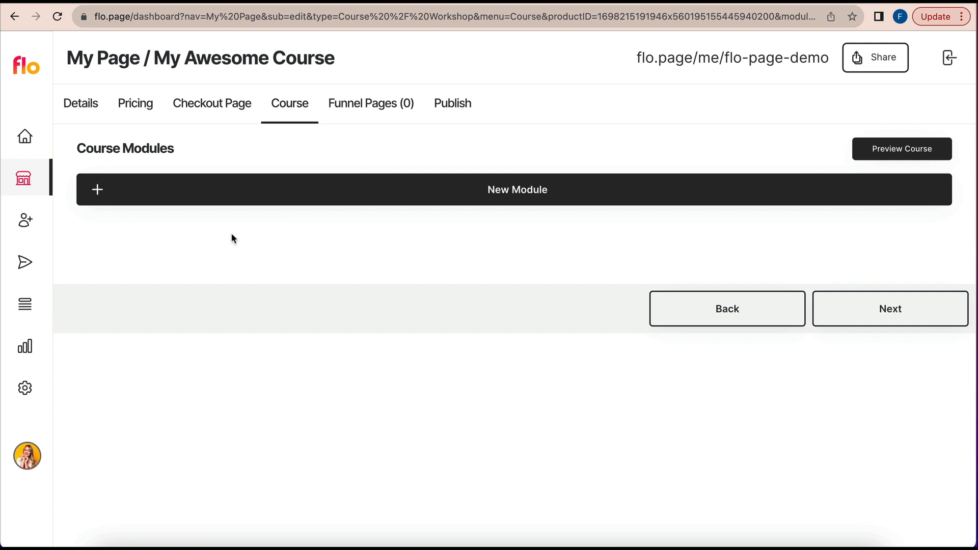
Add a new module to the course and rename it "Flo Demo Module 1".
click(324, 189)
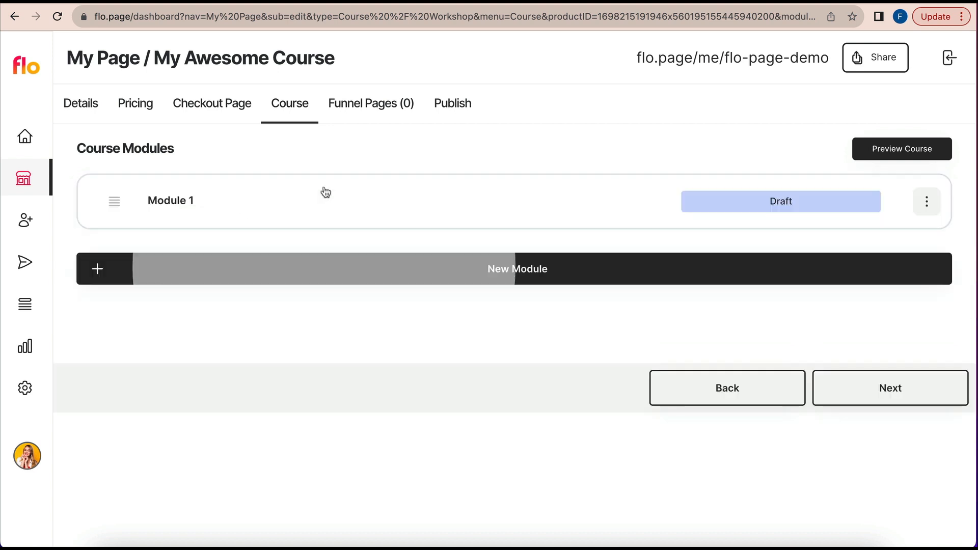
click(926, 204)
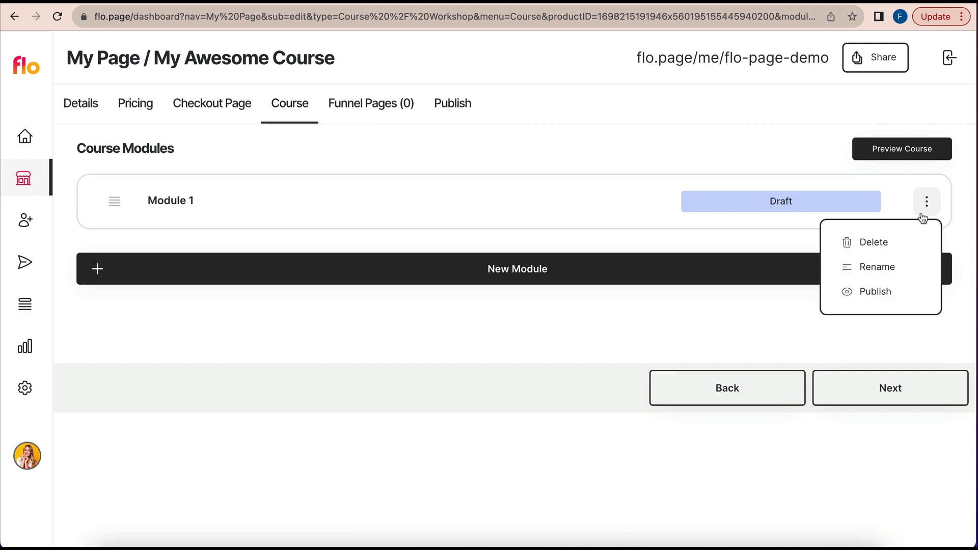
click(902, 272)
drag(427, 173, 454, 177)
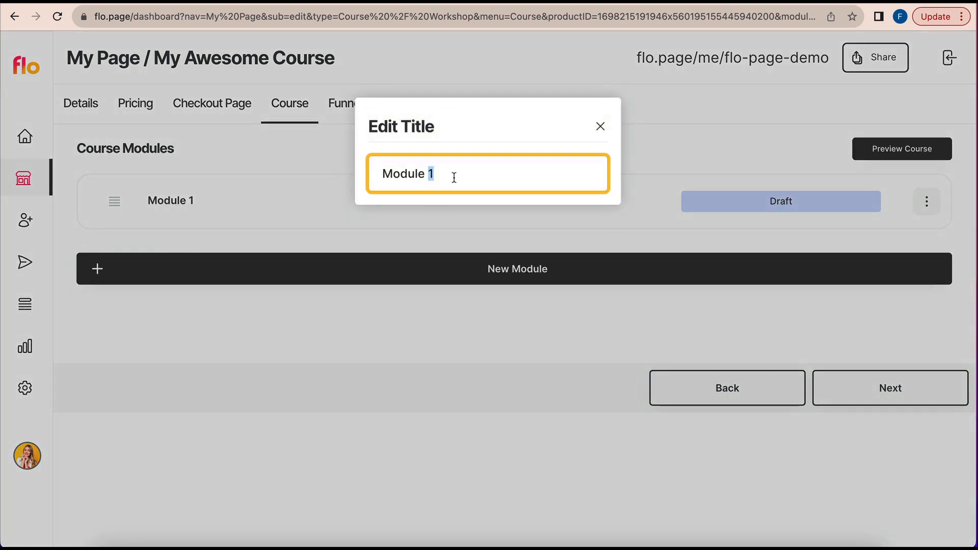
key(BackSpace)
key(BackSpace)
key(BackSpace)
key(BackSpace)
key(BackSpace)
key(BackSpace)
key(BackSpace)
key(BackSpace)
text(Flo D)
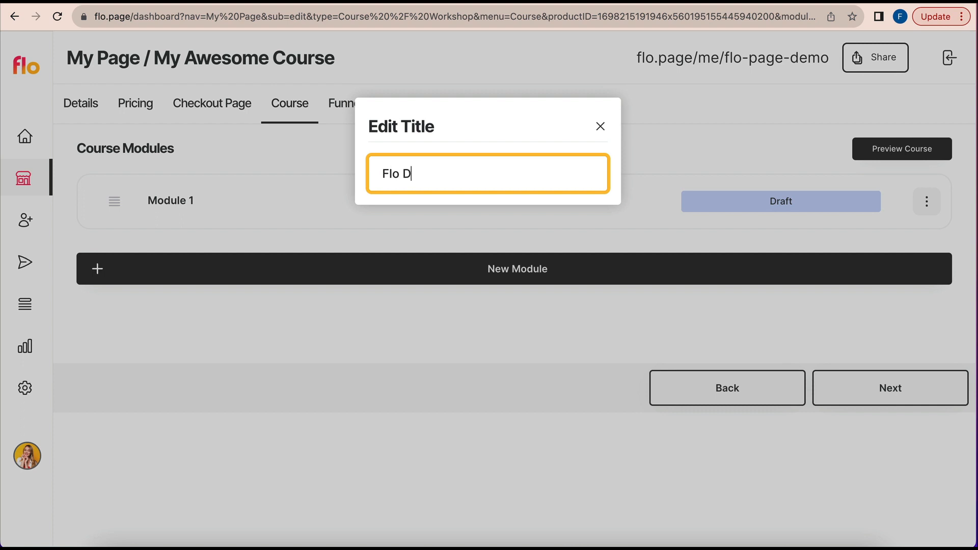
text(emo Module 1)
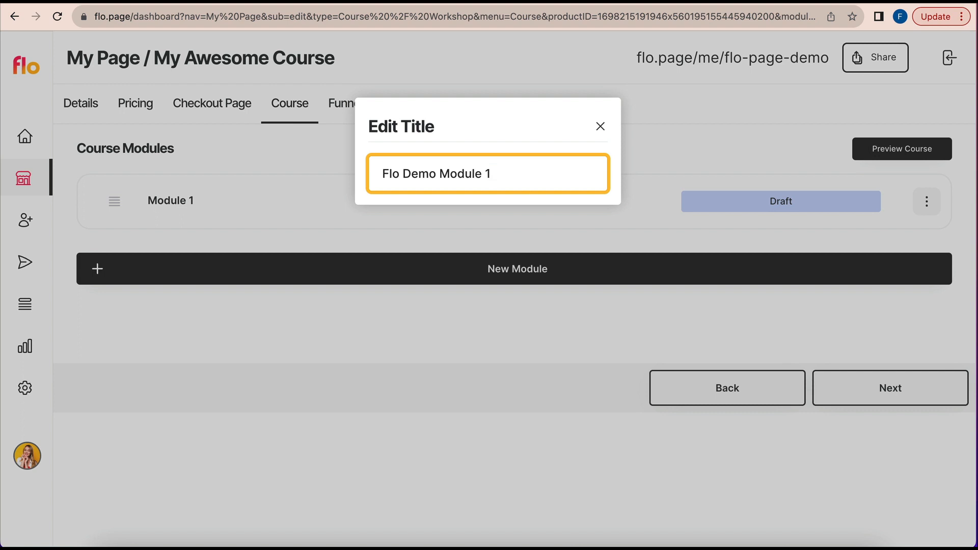
click(552, 122)
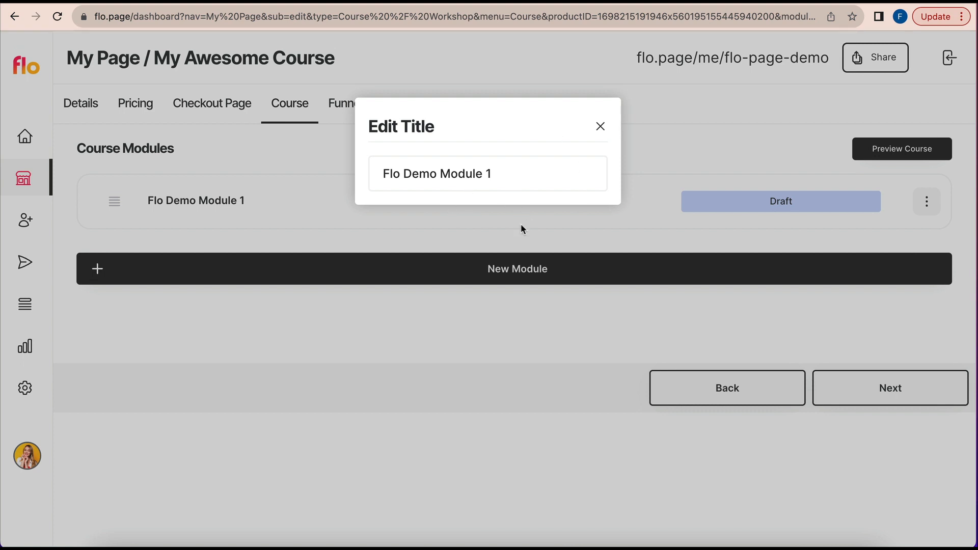
click(599, 126)
Add a new lesson inside Flo Demo Module 1 and rename it "Lesson 1: Demo for flo".
click(408, 203)
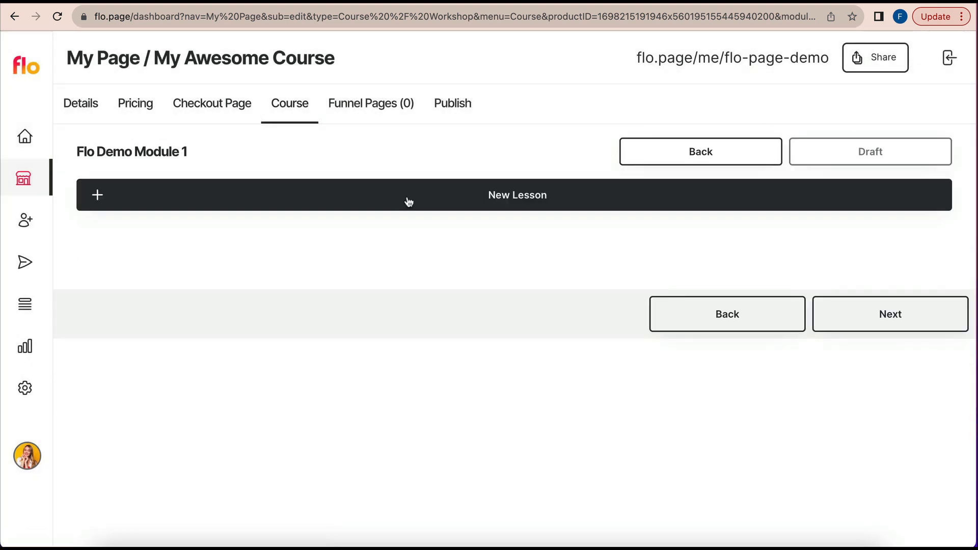
click(408, 202)
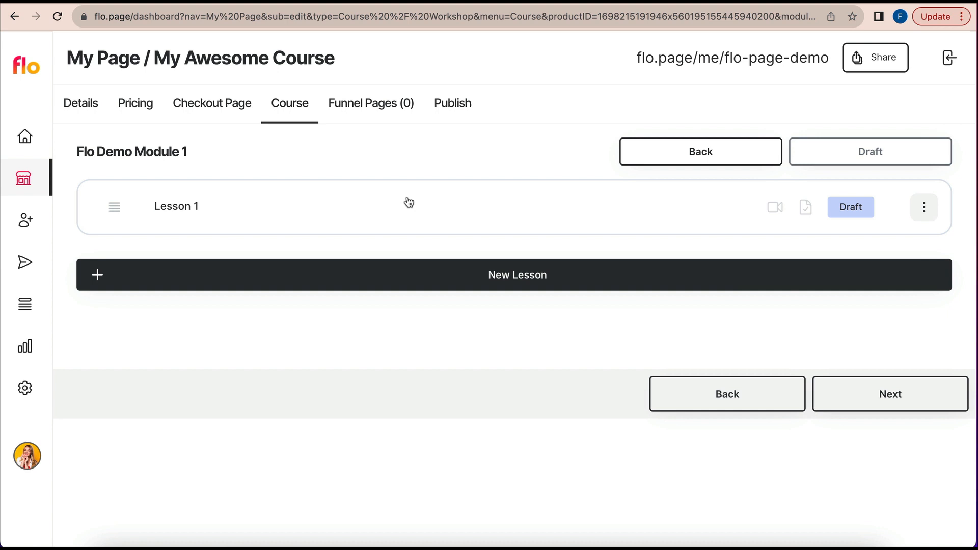
click(924, 209)
click(860, 281)
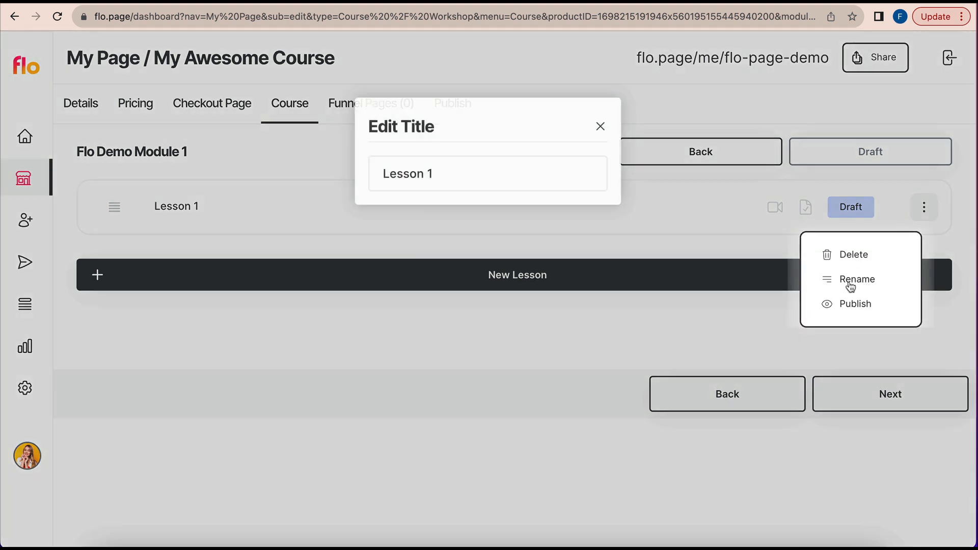
click(494, 177)
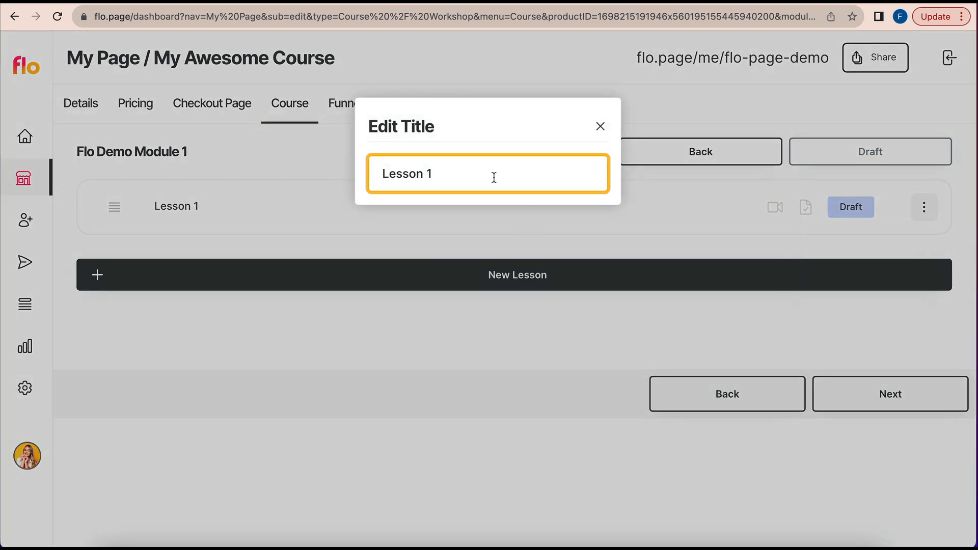
text(: Demo)
text(for flo)
key(Return)
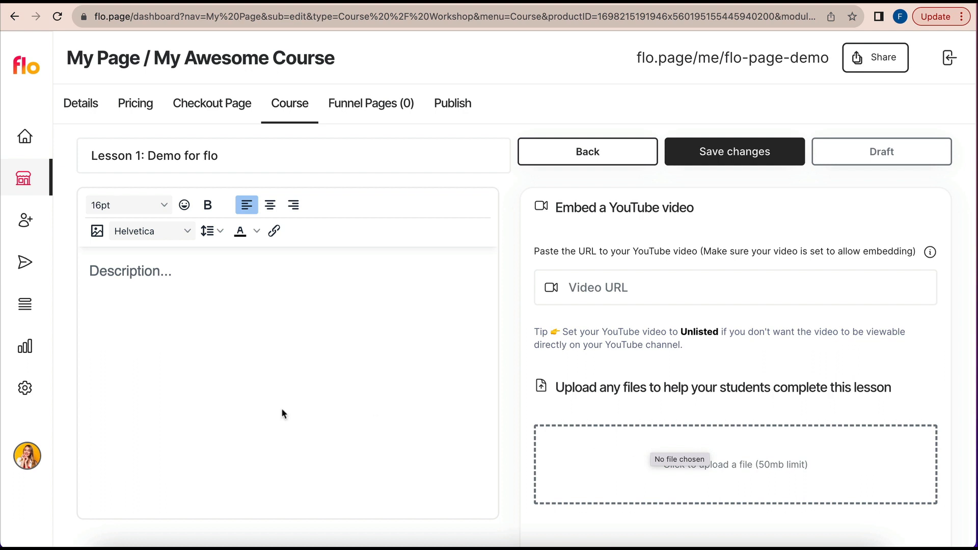
Write the lesson description as "Supporting text here." followed by a separate paragraph "Supporting links from the video: Click here".
text(Sup)
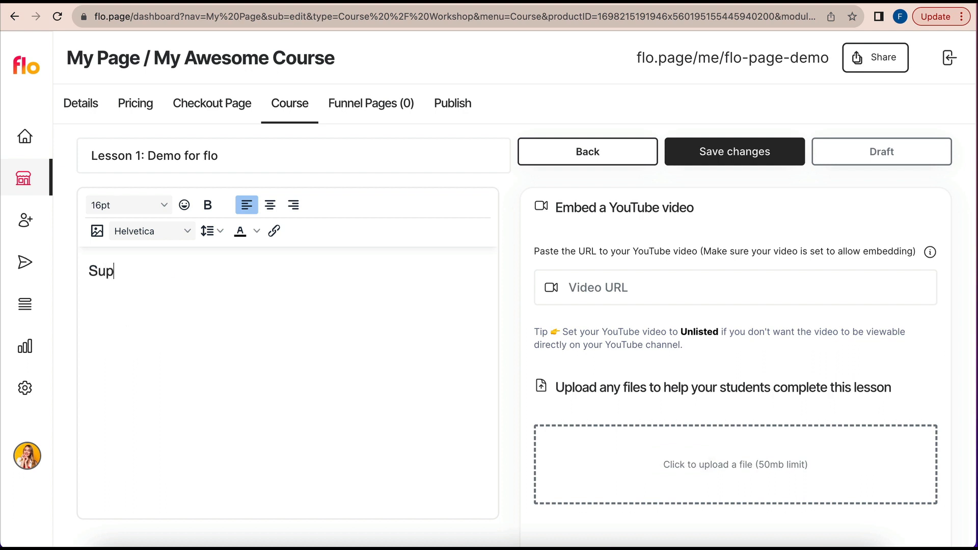
text(porting text here.)
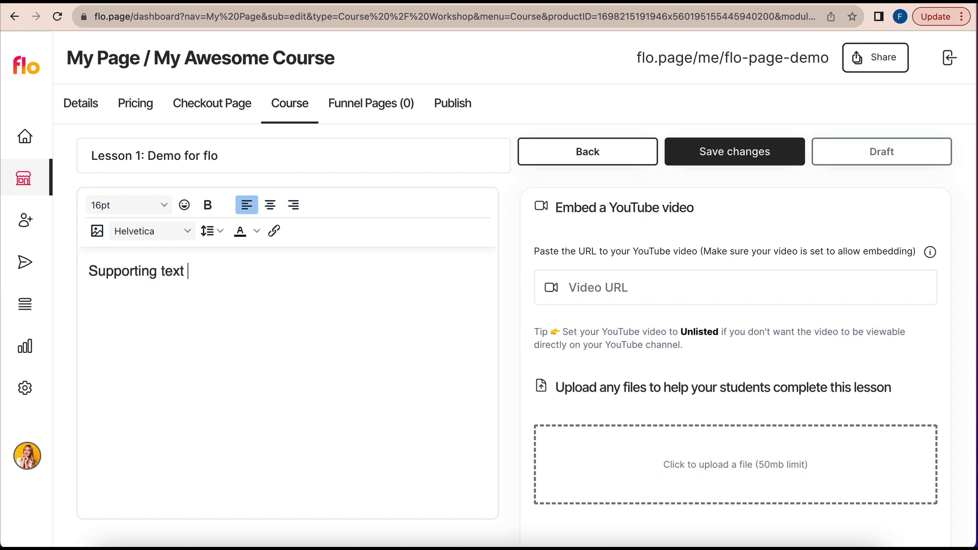
key(Return)
key(Return)
text(Supp)
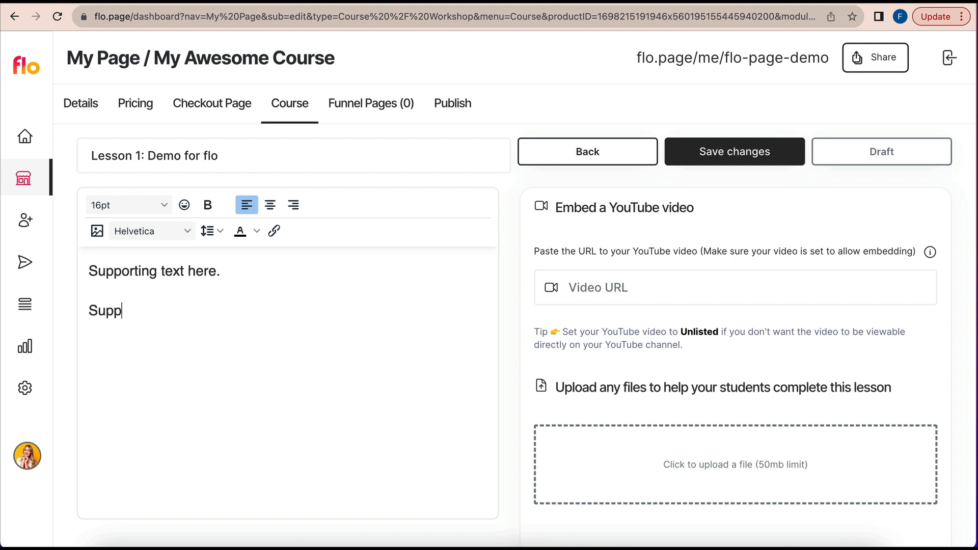
text(orting links from th)
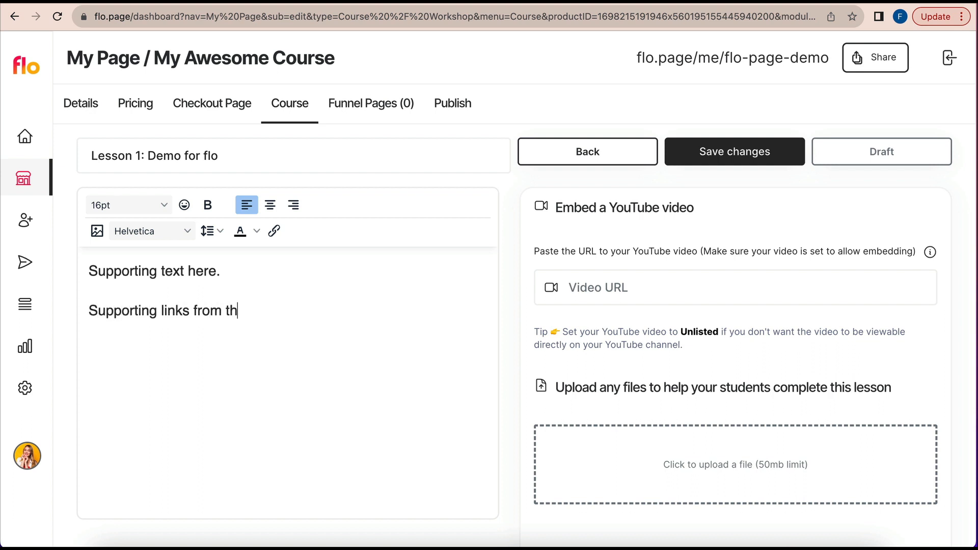
text(e video: Click here)
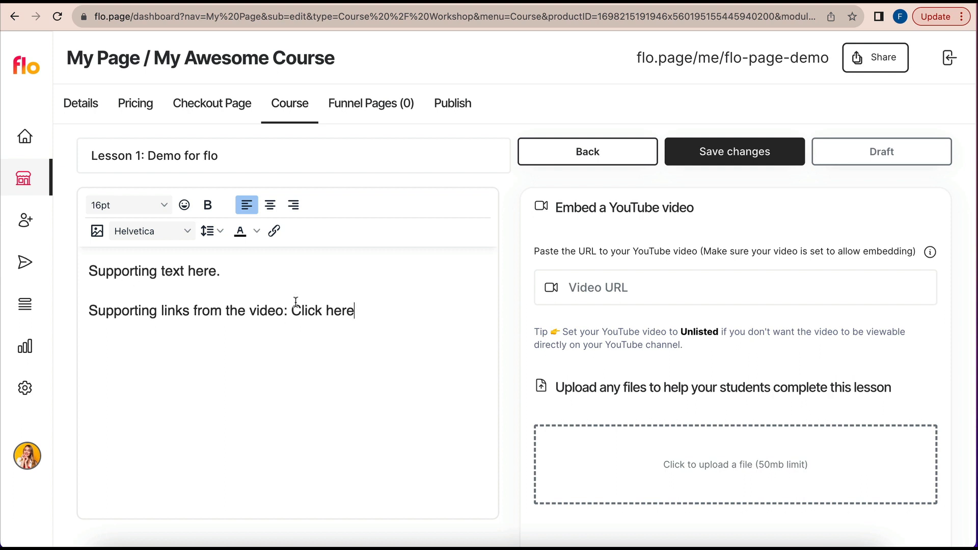
Link the words "Click here" to the FLO DEMO presentation's public view link copied from Canva, opening in a new window.
drag(291, 309, 358, 307)
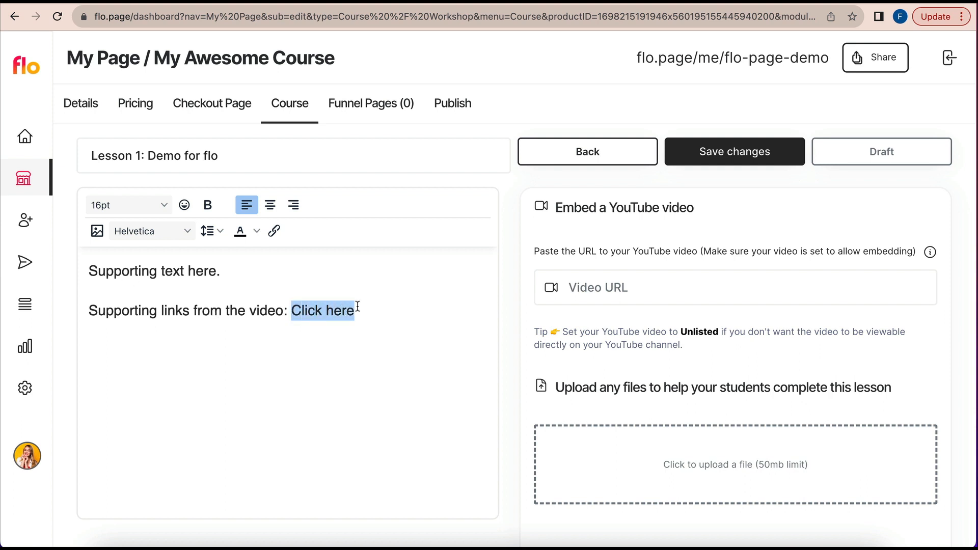
click(275, 230)
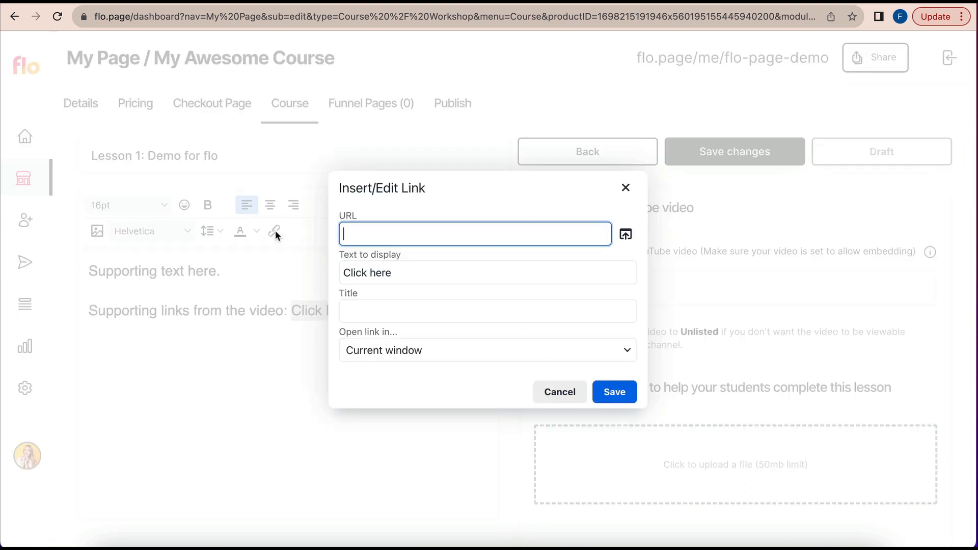
click(353, 236)
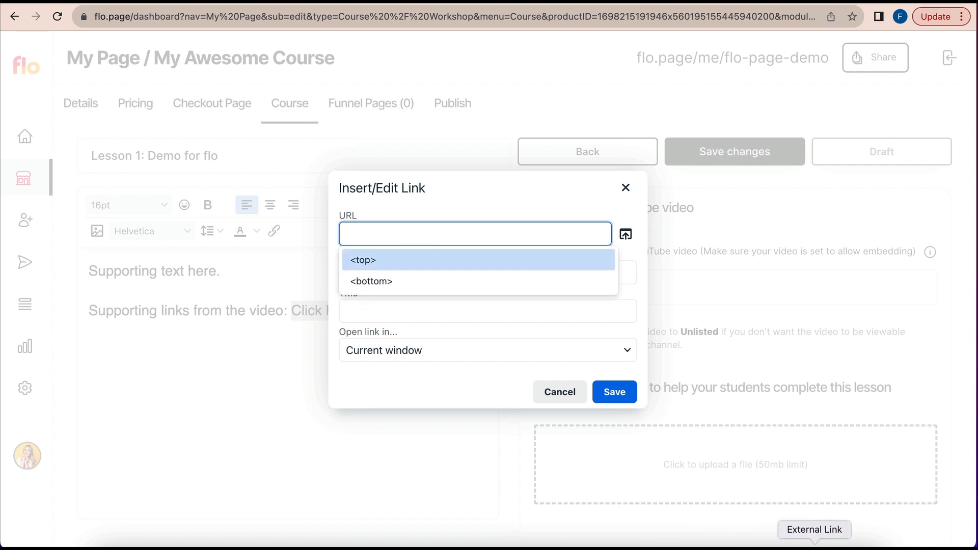
click(405, 232)
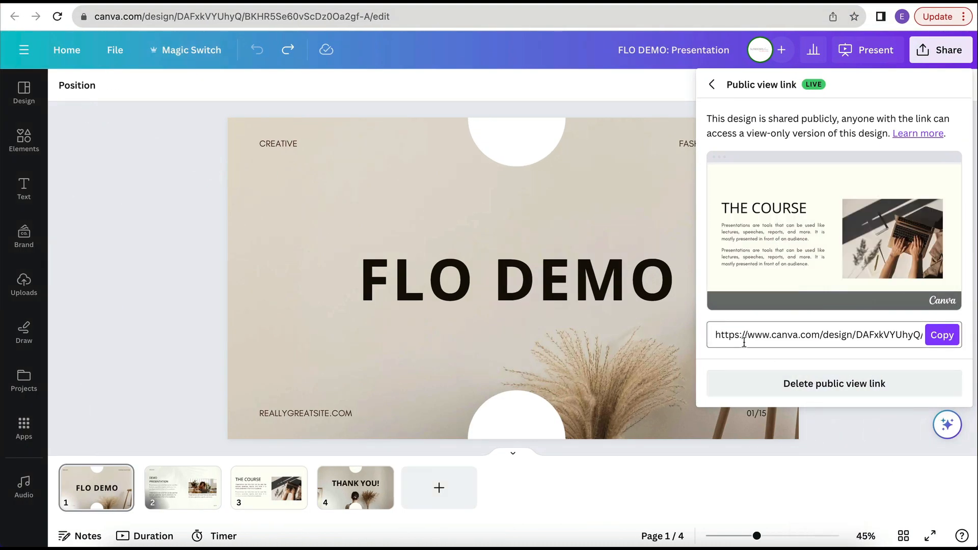
click(941, 335)
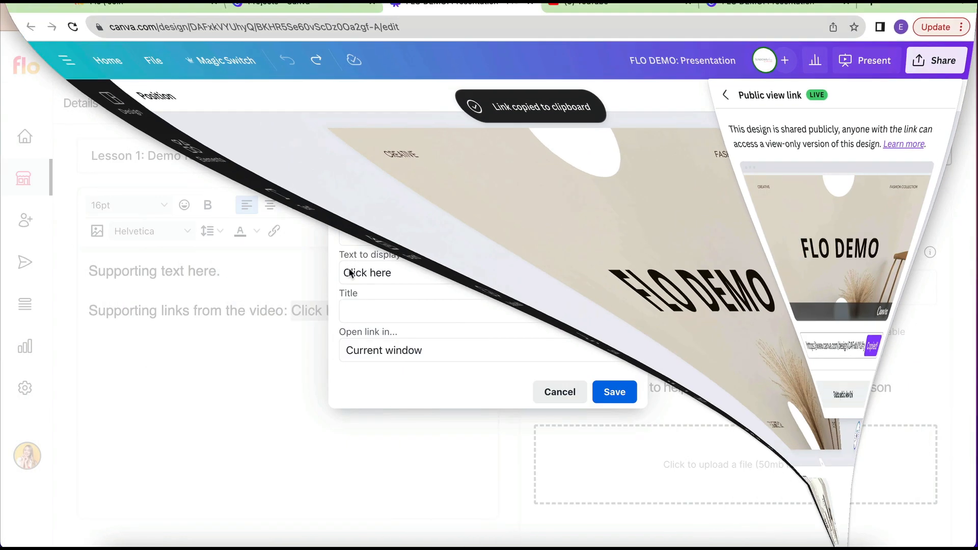
key(super+v)
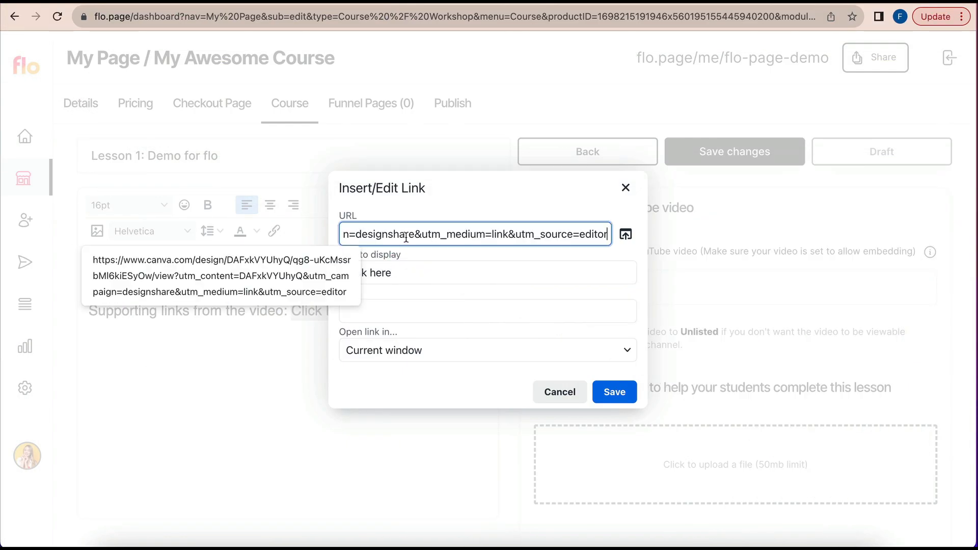
click(410, 306)
click(421, 353)
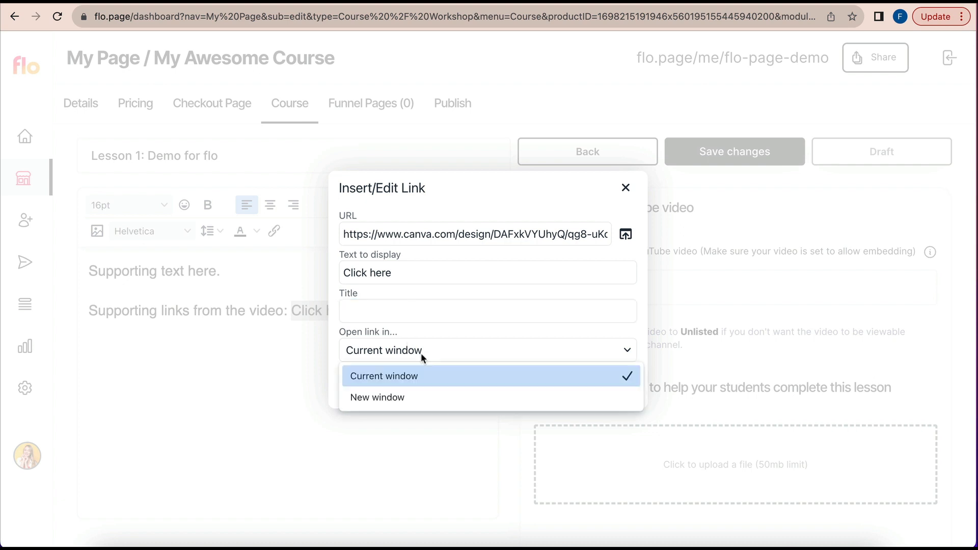
click(403, 398)
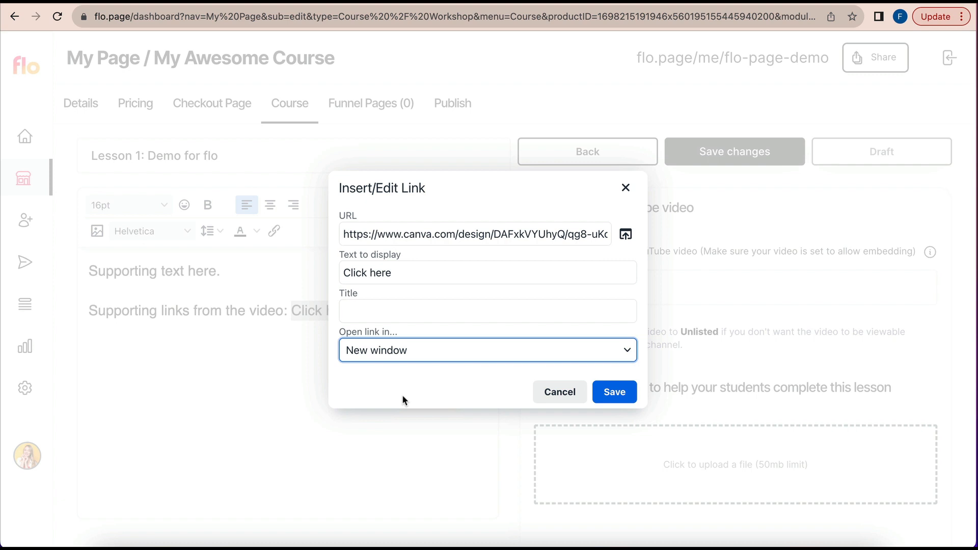
click(614, 391)
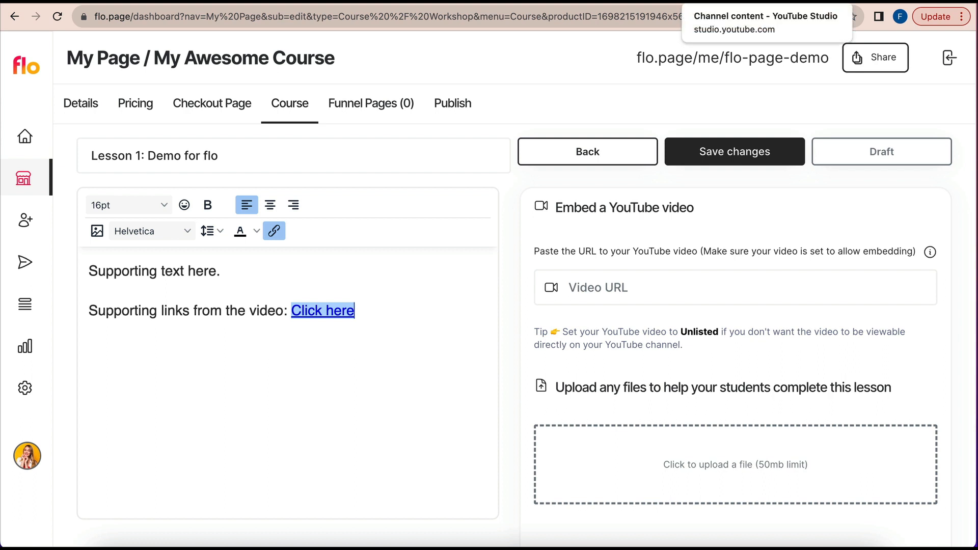
Copy the shareable link of "Flo Demo video for course" from YouTube Studio and embed it as the lesson's video on flo.page.
click(733, 1)
mouse_move(415, 291)
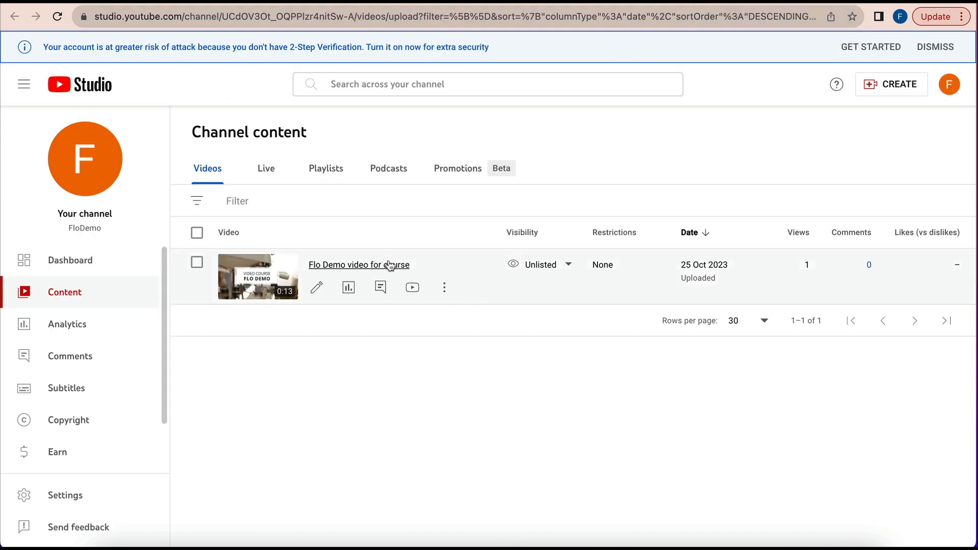
click(448, 287)
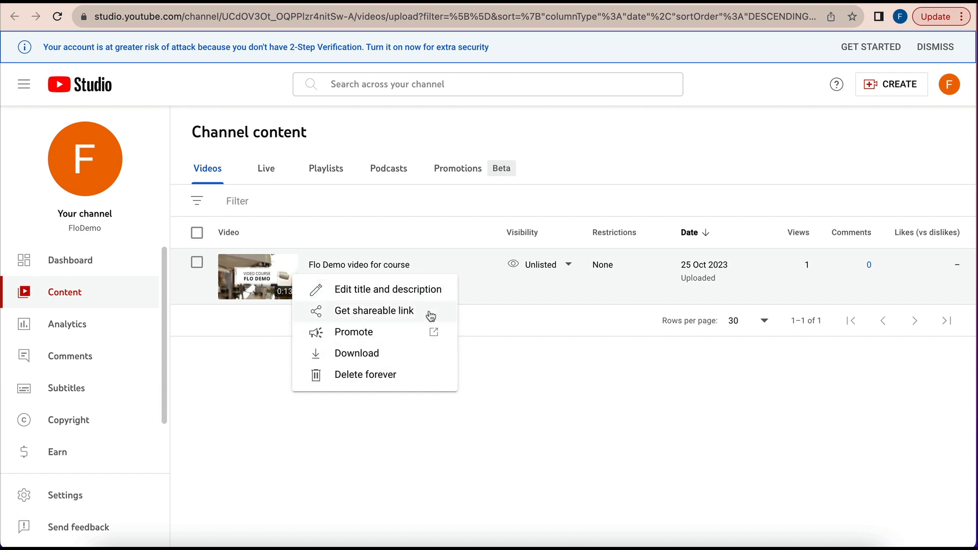
click(406, 314)
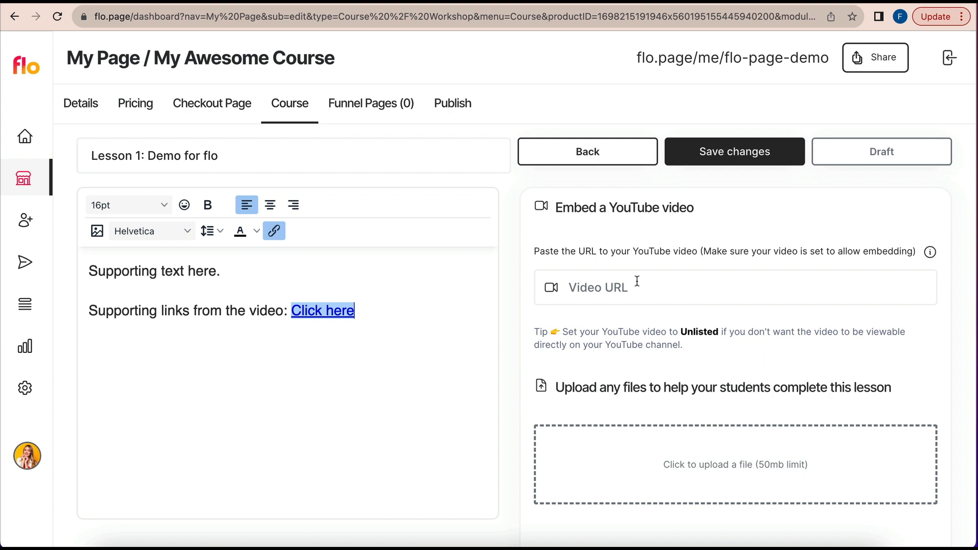
click(636, 281)
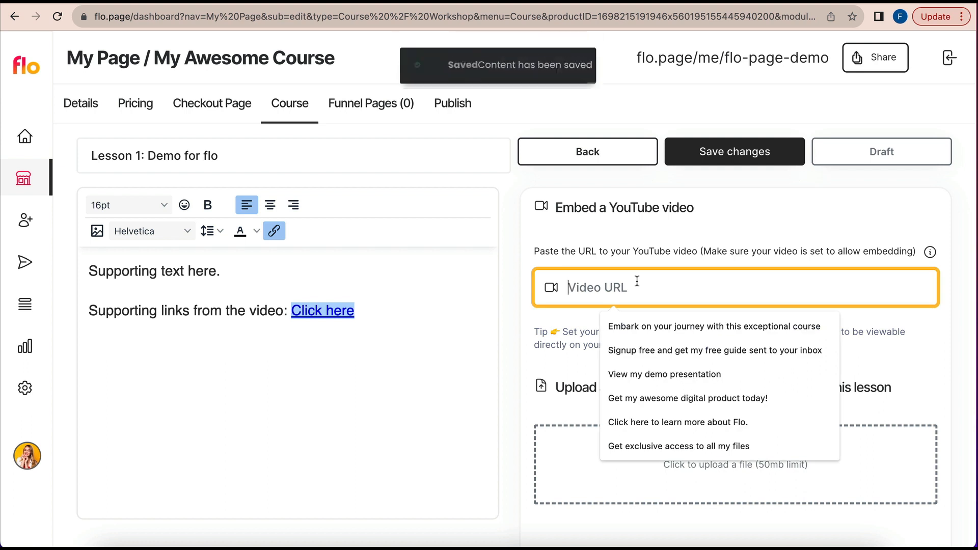
key(super+v)
click(789, 226)
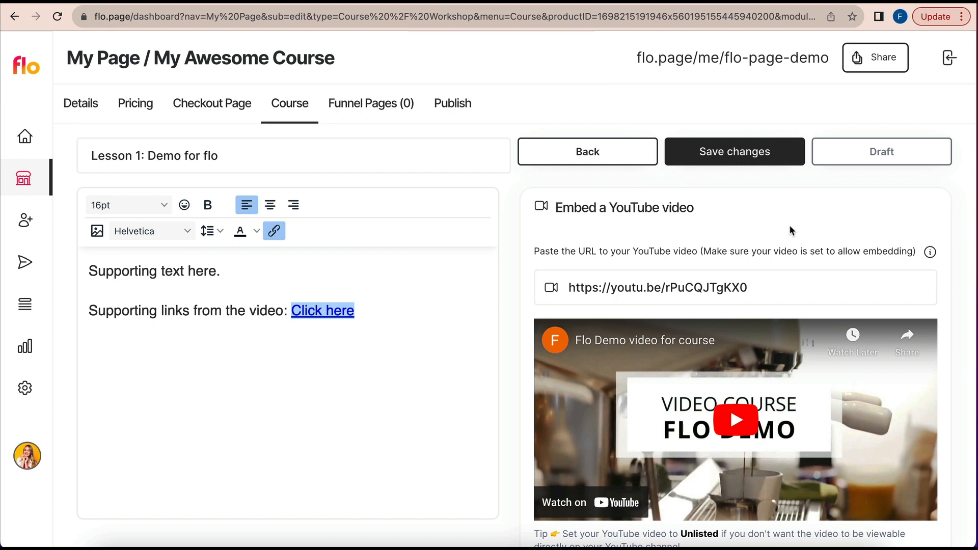
Upload FLO DEMO Printable Guide.pdf from the Desktop as a lesson file titled "Demo guide".
scroll(790, 226, down, 3)
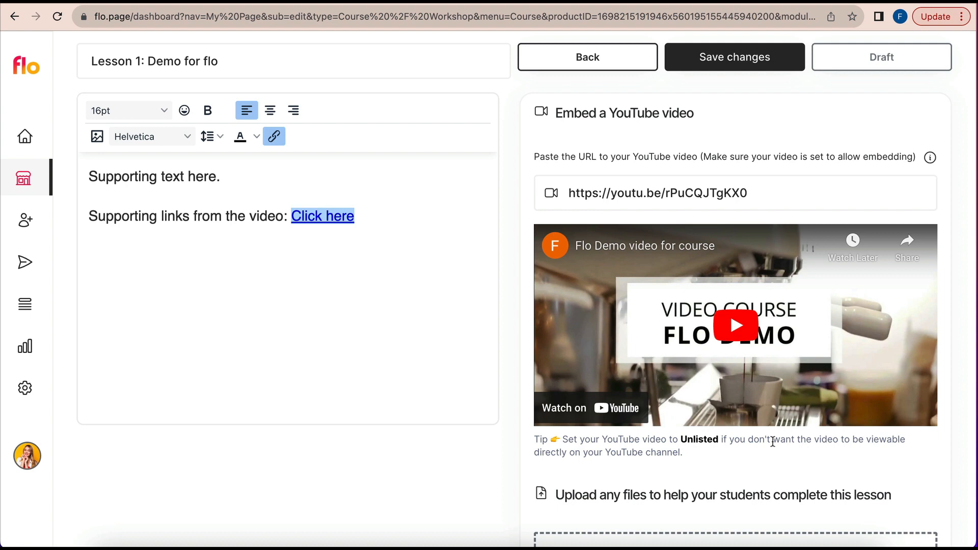
scroll(773, 443, down, 3)
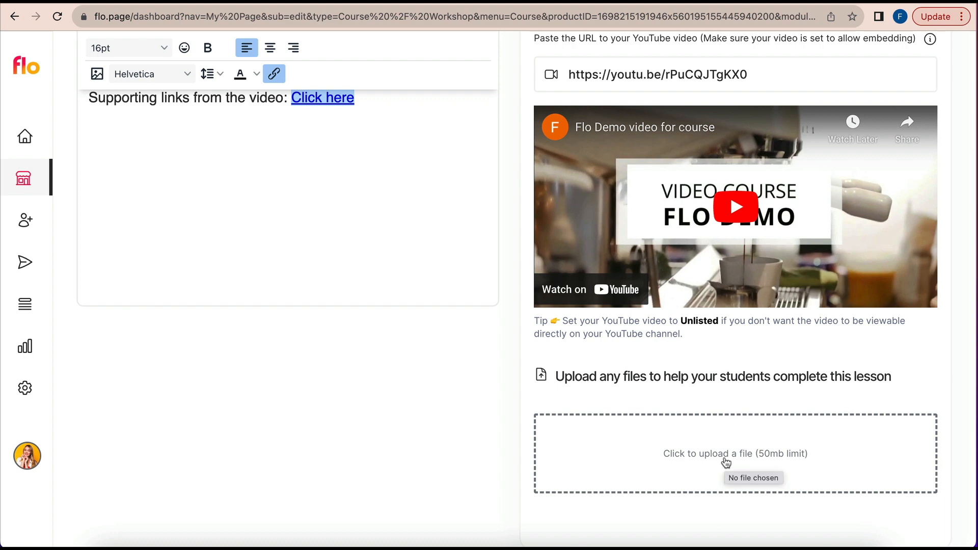
click(726, 462)
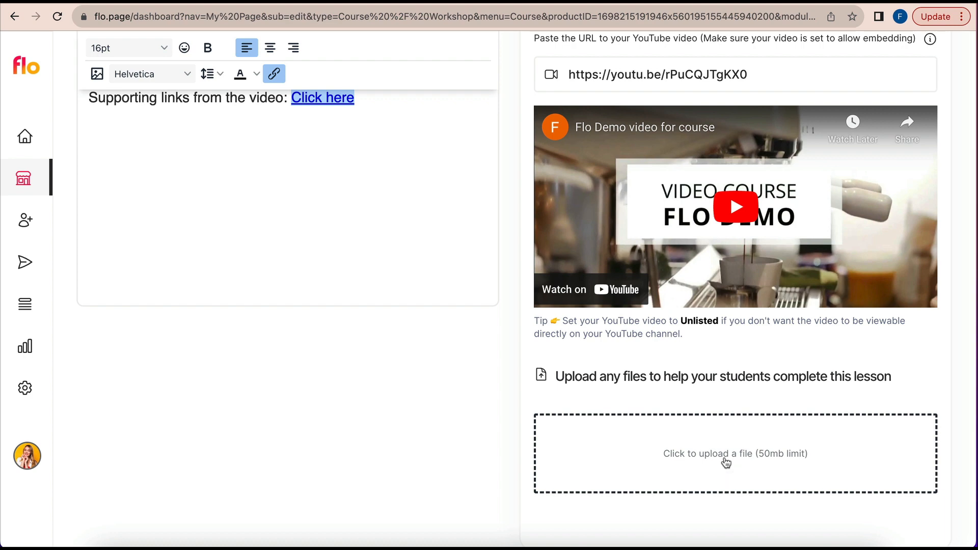
click(198, 118)
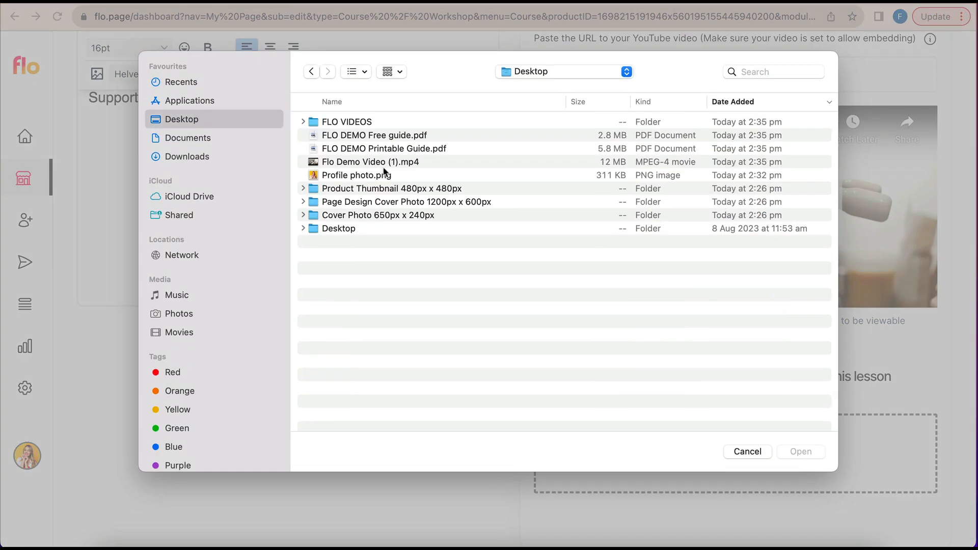
click(422, 151)
click(798, 448)
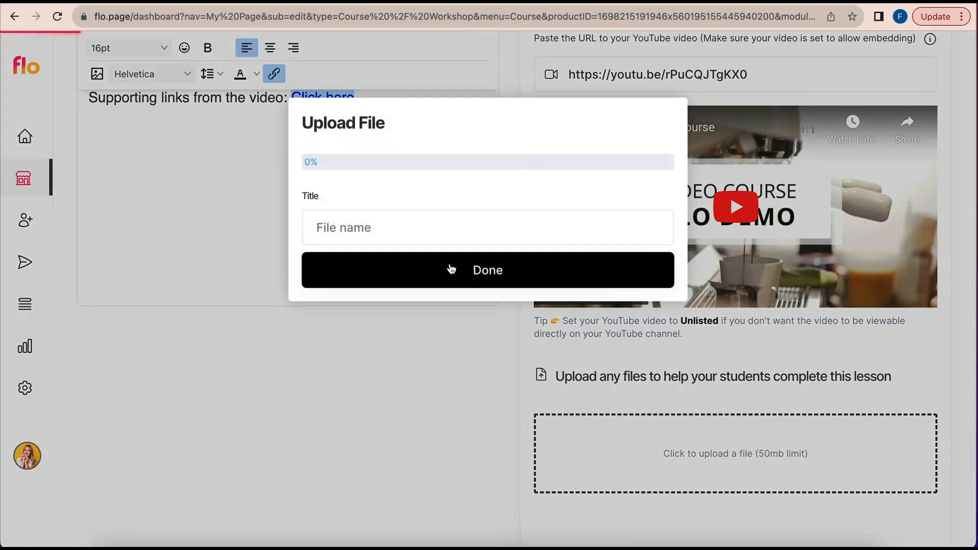
click(441, 234)
text(Demo guide)
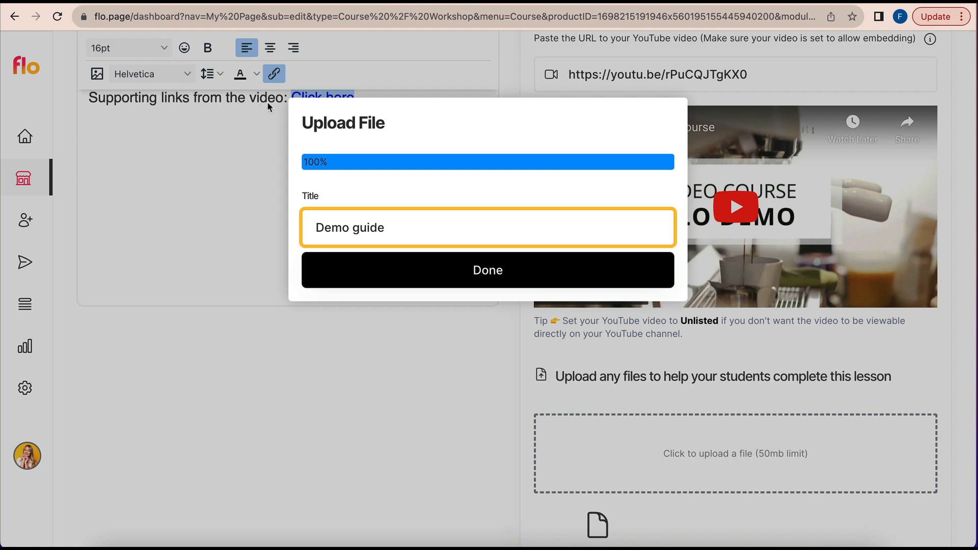
click(398, 270)
scroll(506, 470, down, 3)
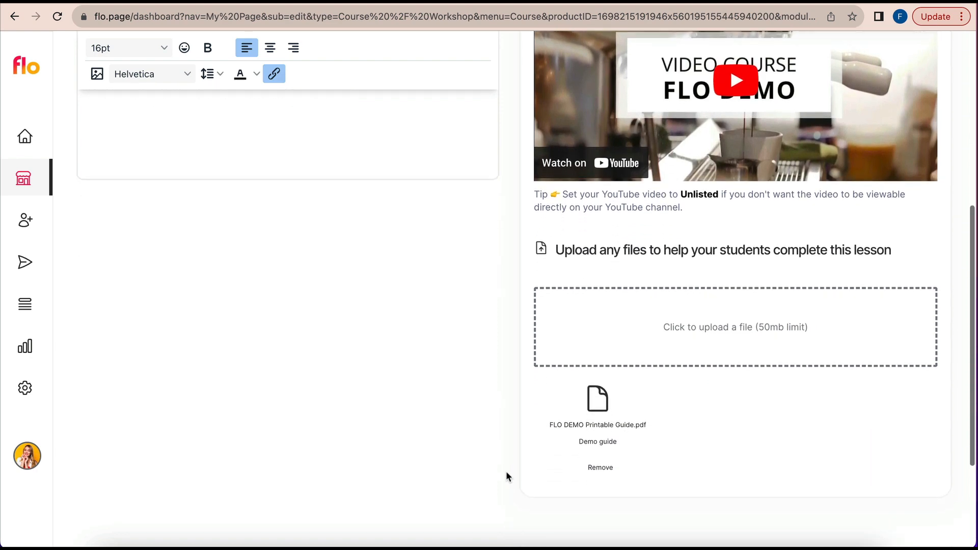
Switch Lesson 1 from draft to published, save its changes and return to the module's lesson list.
scroll(506, 470, up, 7)
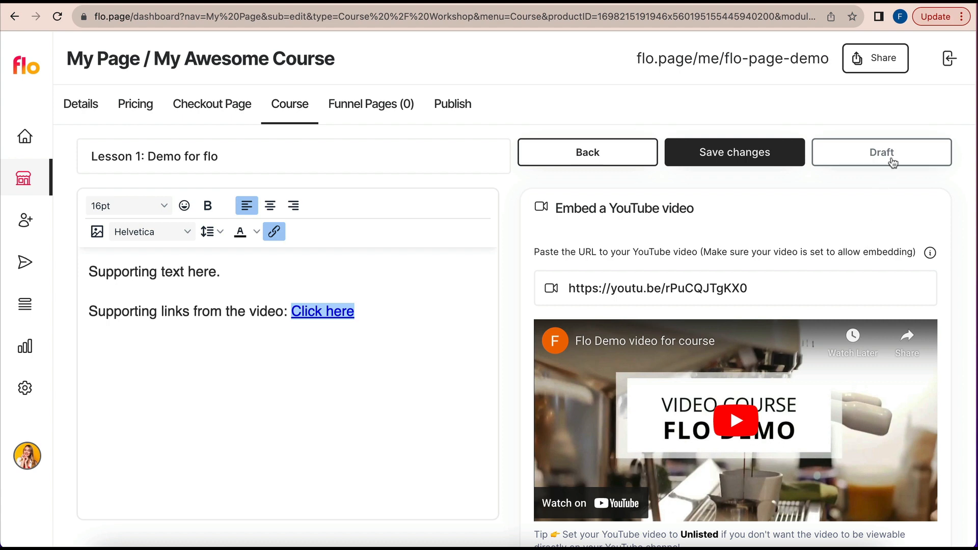
click(892, 162)
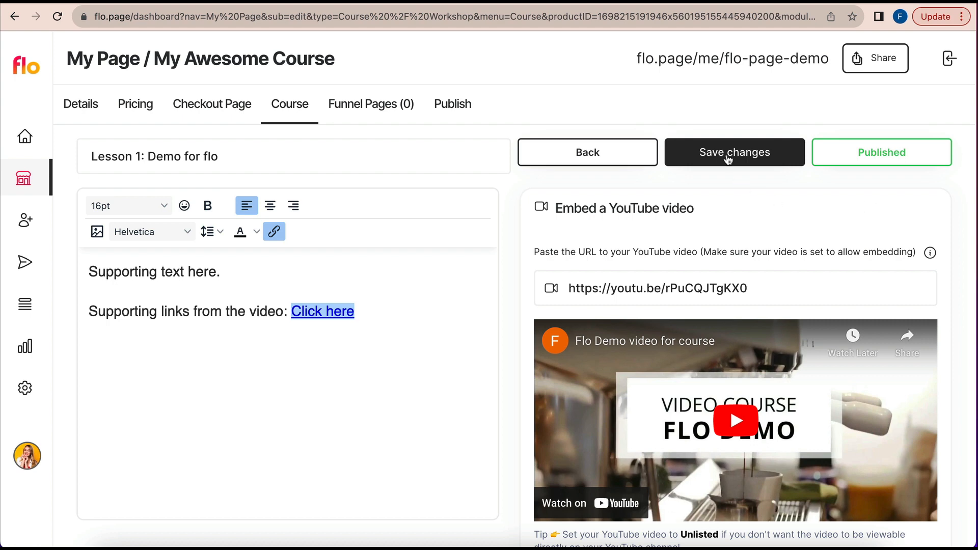
click(729, 155)
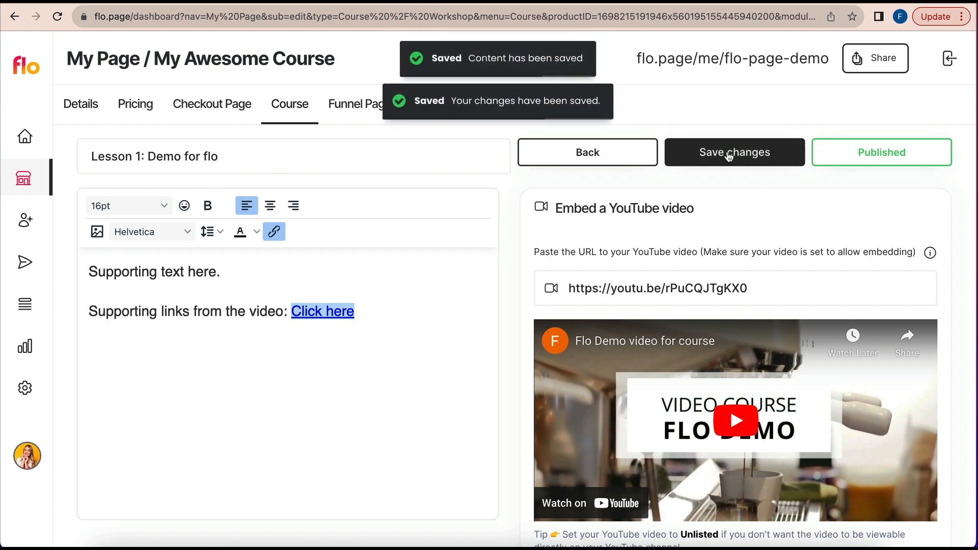
click(618, 153)
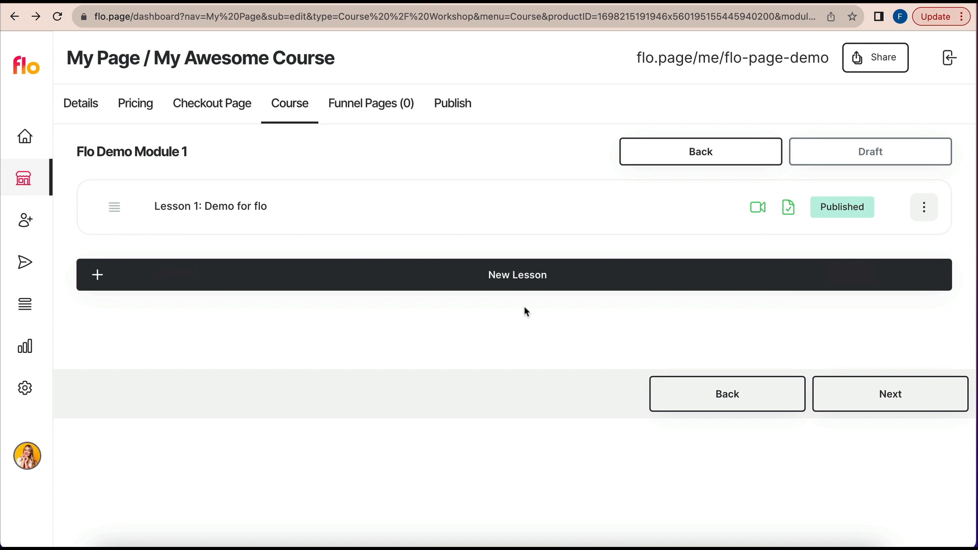
Add a second lesson to Flo Demo Module 1 and rename it "Lesson 2: More about the demo".
click(487, 277)
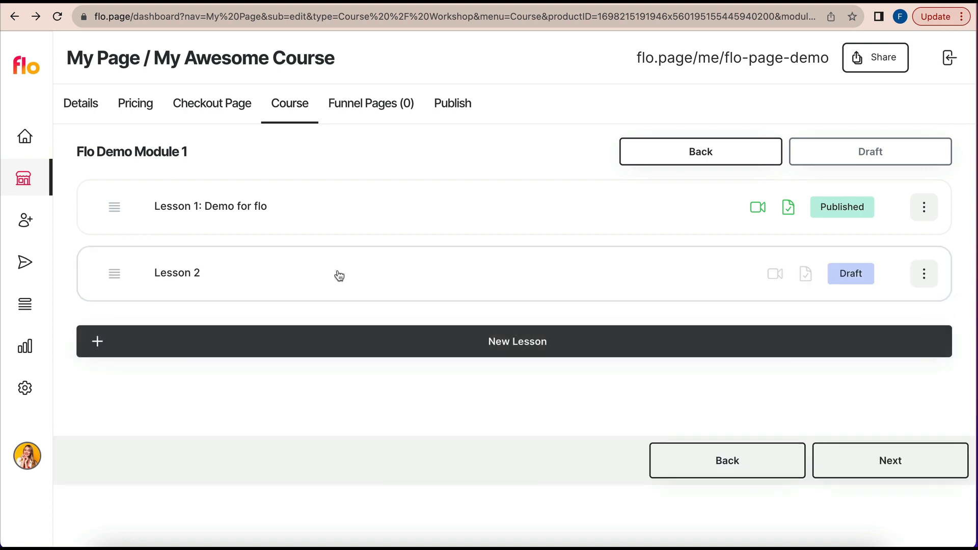
click(923, 275)
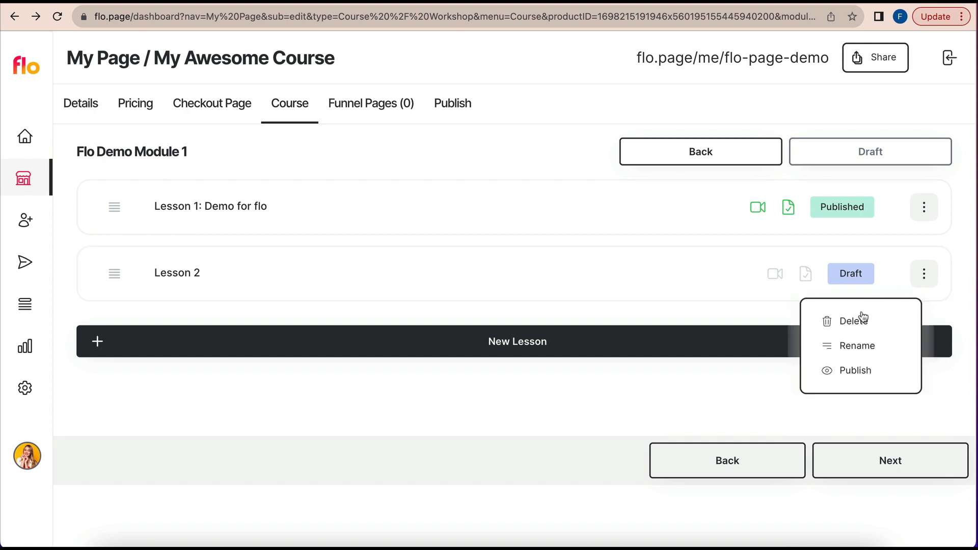
click(857, 345)
click(474, 179)
text(:)
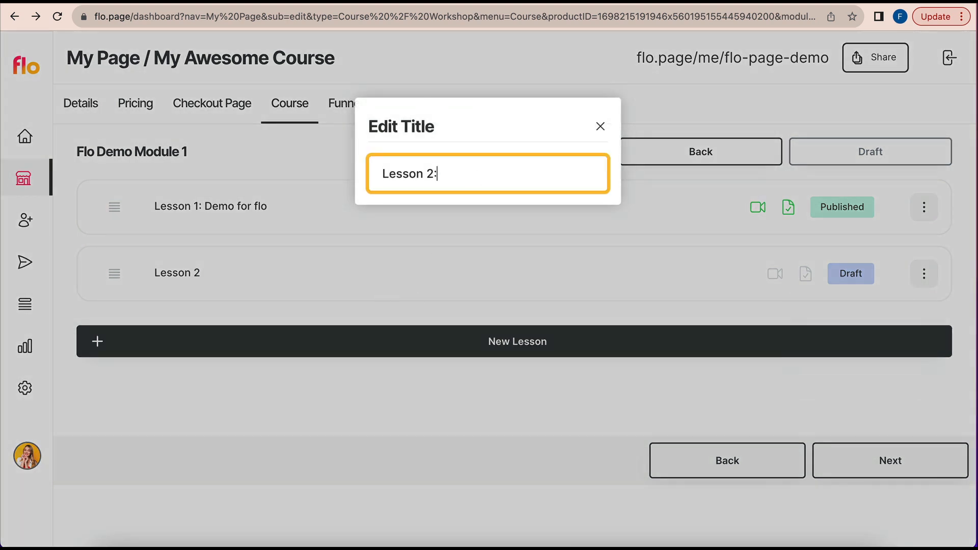
text( More about the demo)
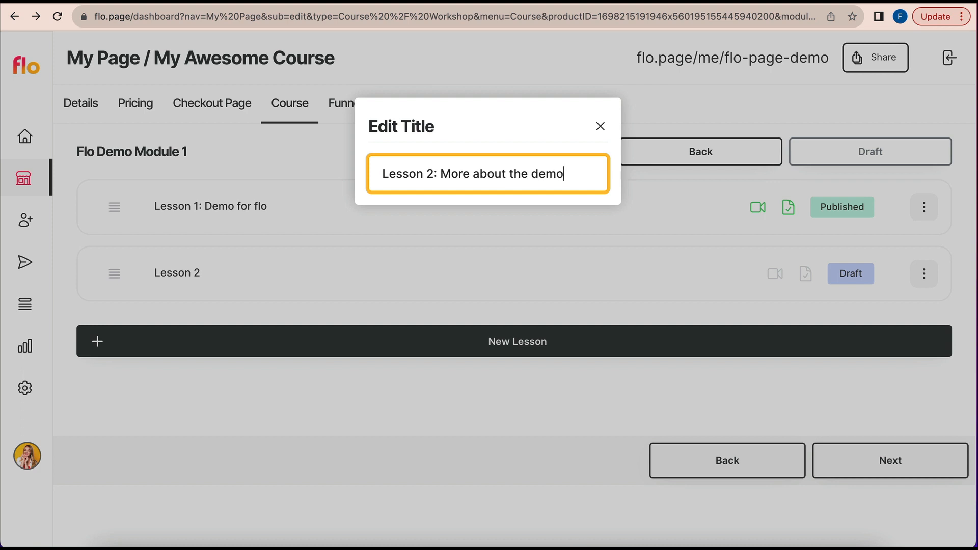
key(Return)
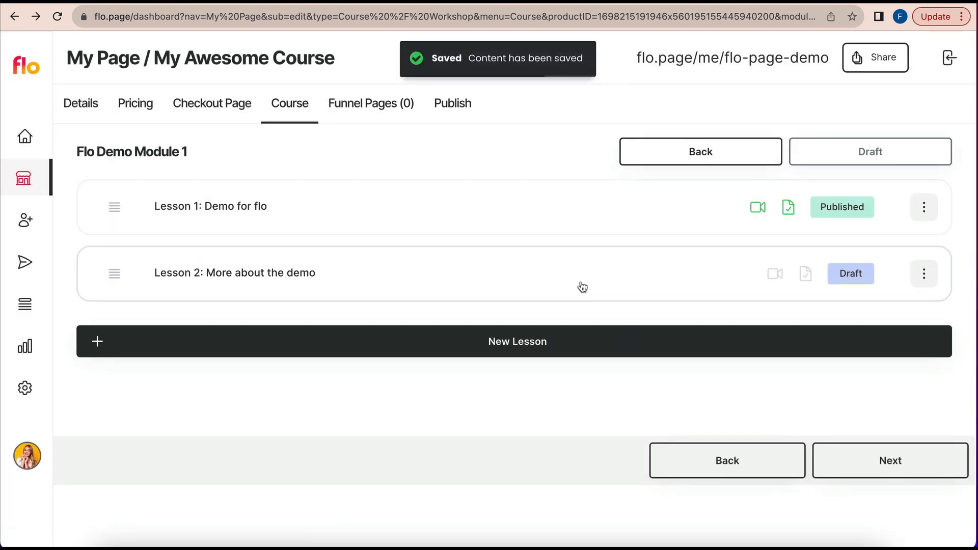
Open Lesson 2 of Flo Demo Module 1 and enter the description "More text about my course goes here.".
click(640, 283)
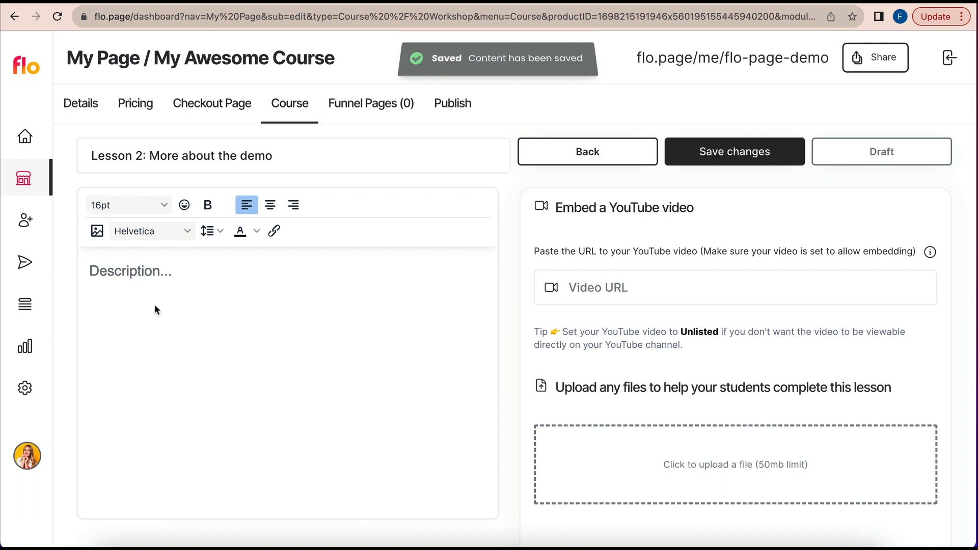
scroll(163, 322, down, 1)
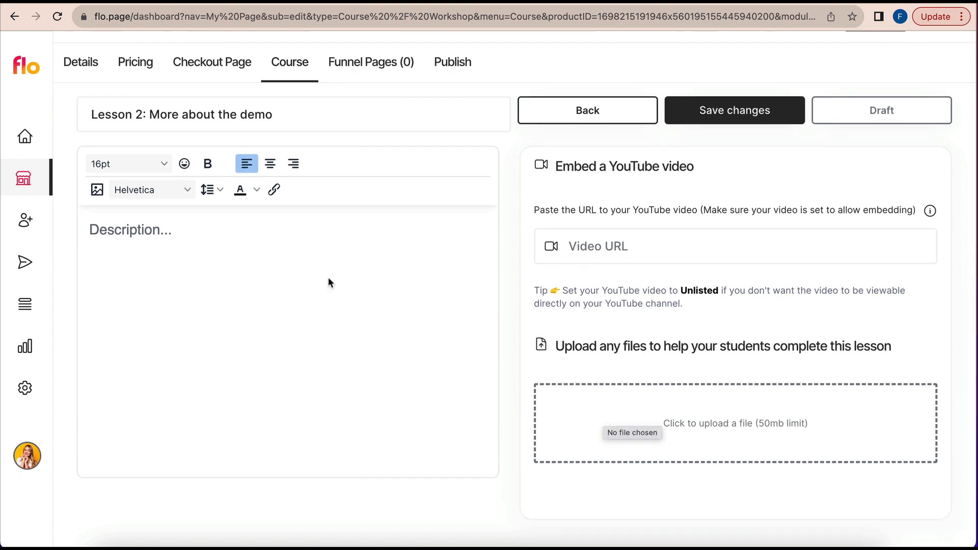
click(310, 271)
text(Mo)
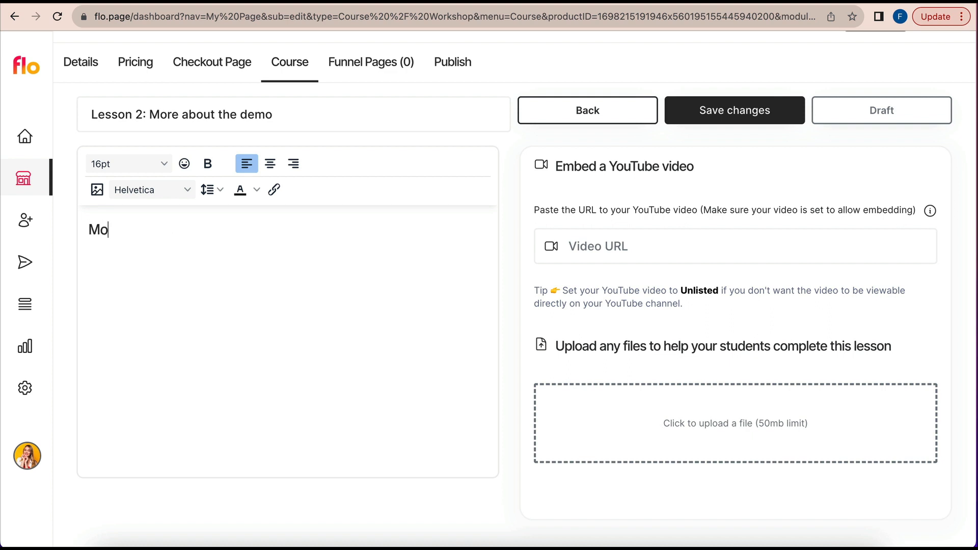
text(re text about my )
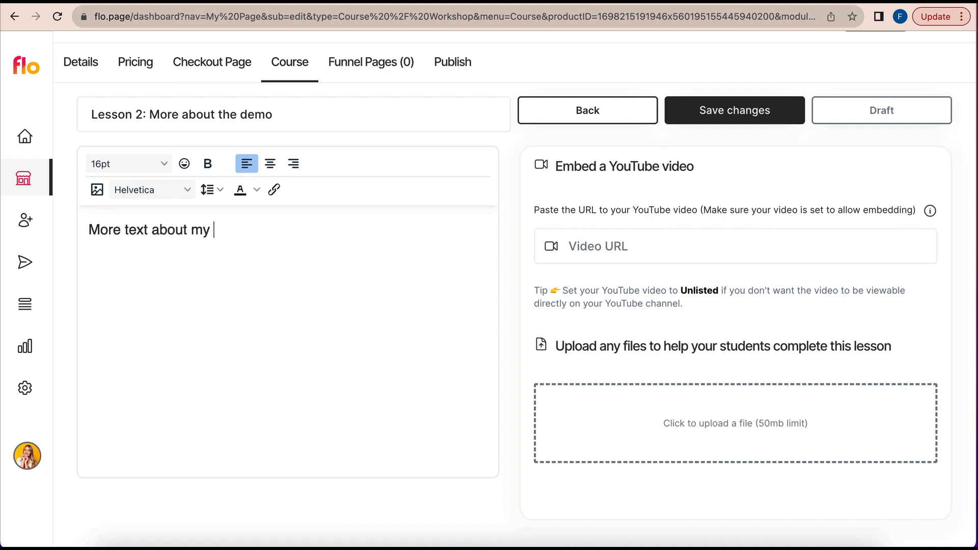
text(cou)
key(BackSpace)
key(BackSpace)
text(course goes here.)
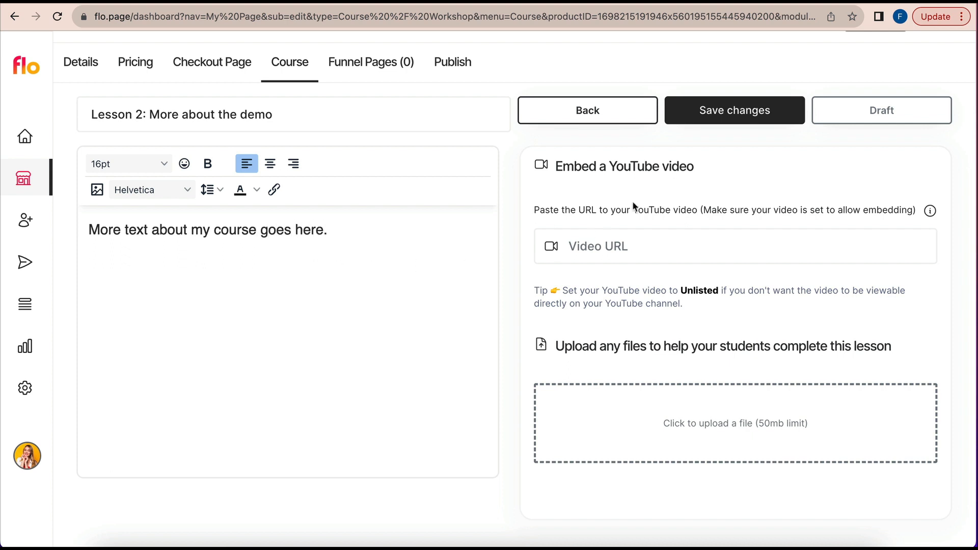
Switch Lesson 2 from draft to published, save its changes and return to the list of course modules.
click(875, 114)
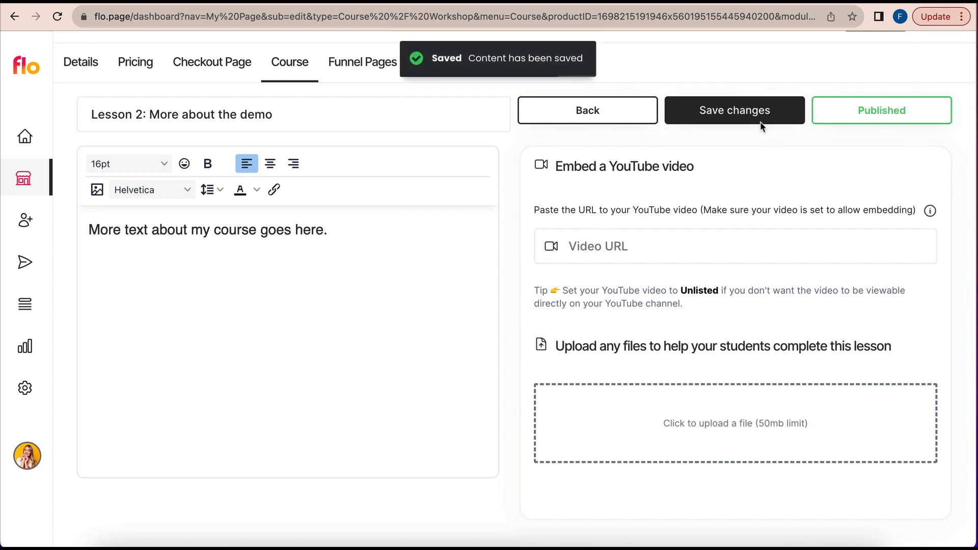
click(733, 108)
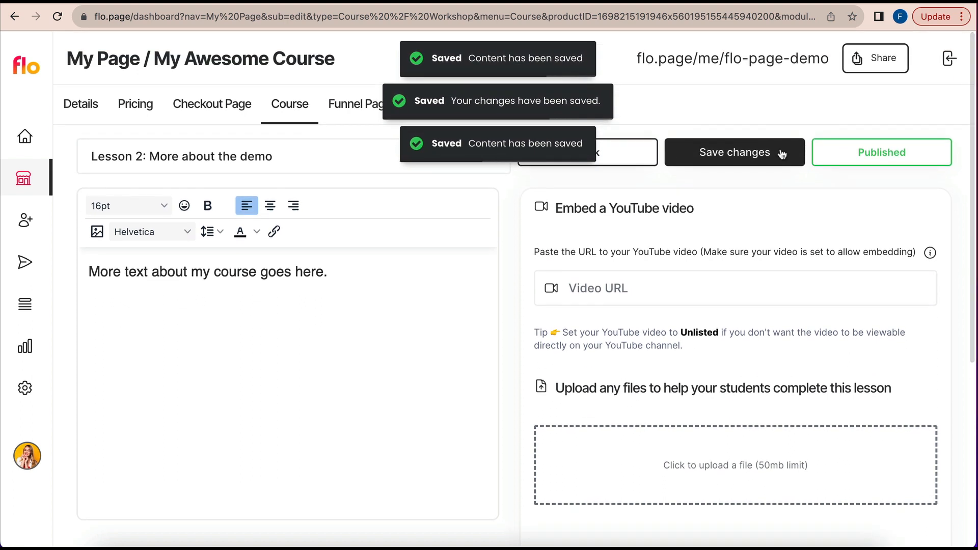
click(647, 160)
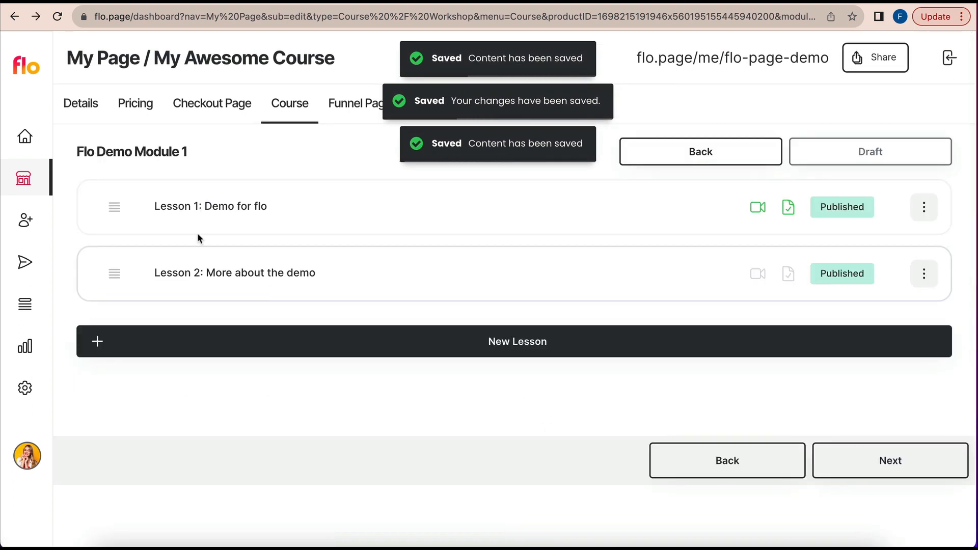
click(701, 152)
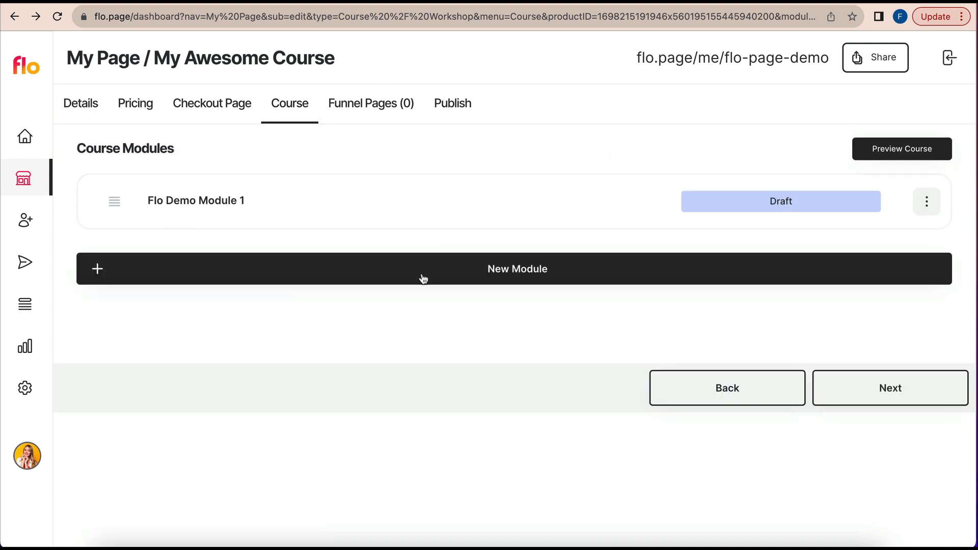
Add a second module to the course and rename it "More about Flo".
click(424, 277)
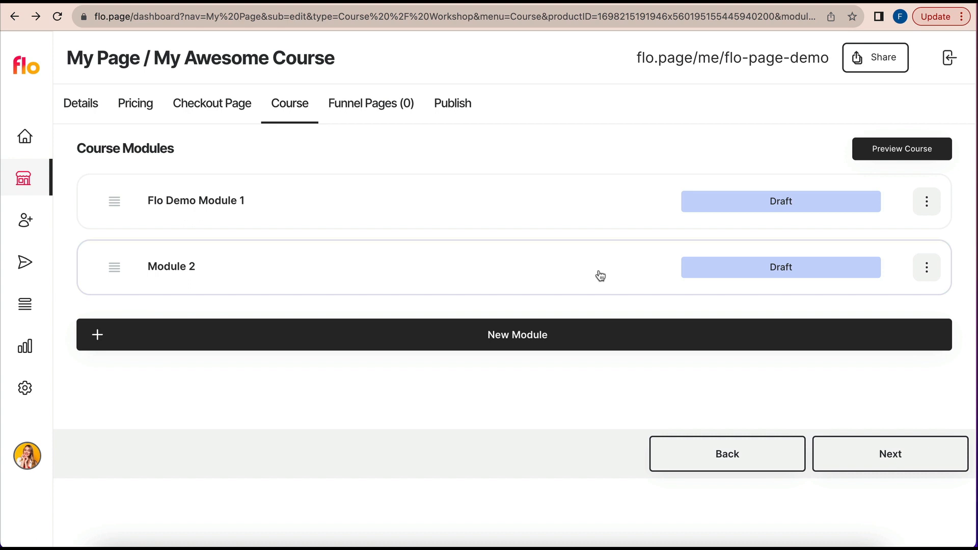
click(926, 267)
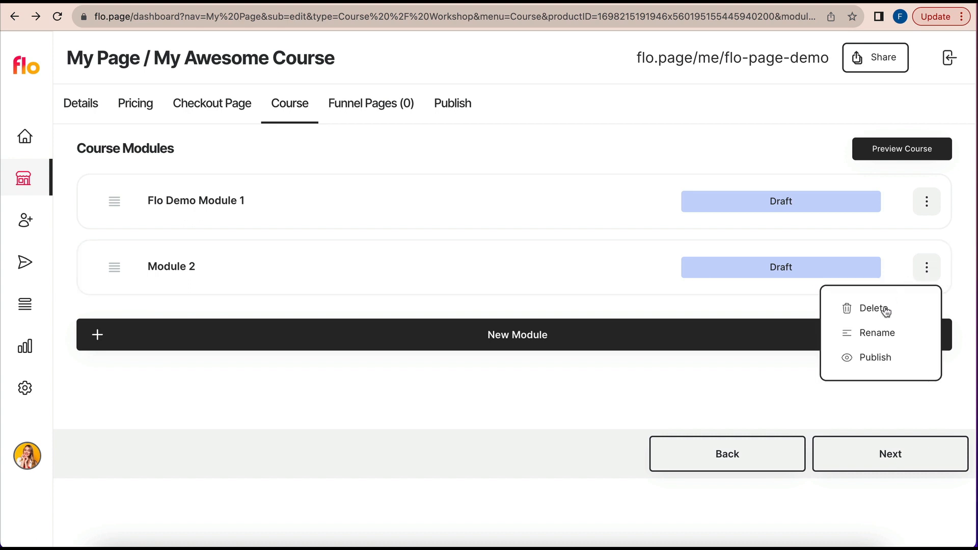
click(875, 334)
click(459, 170)
drag(458, 171, 362, 170)
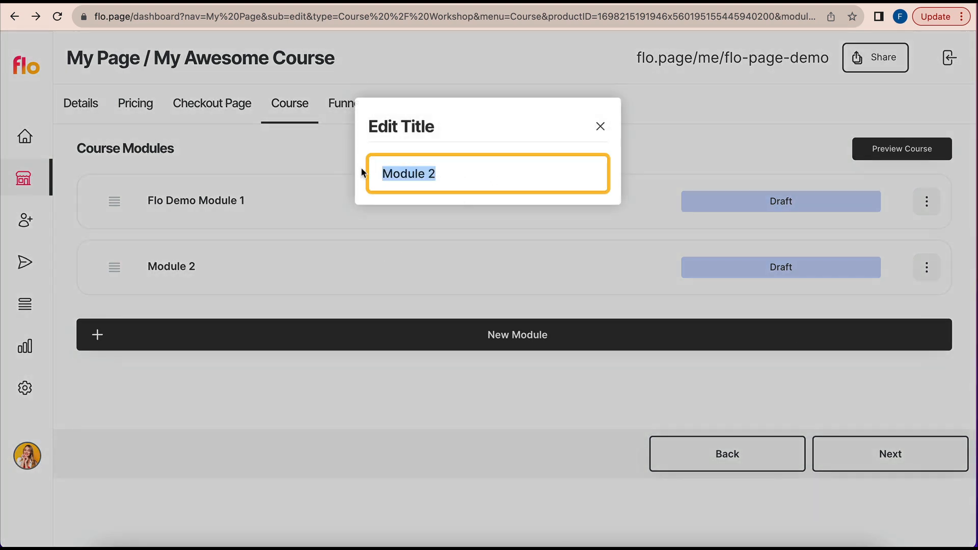
text(More about Flo)
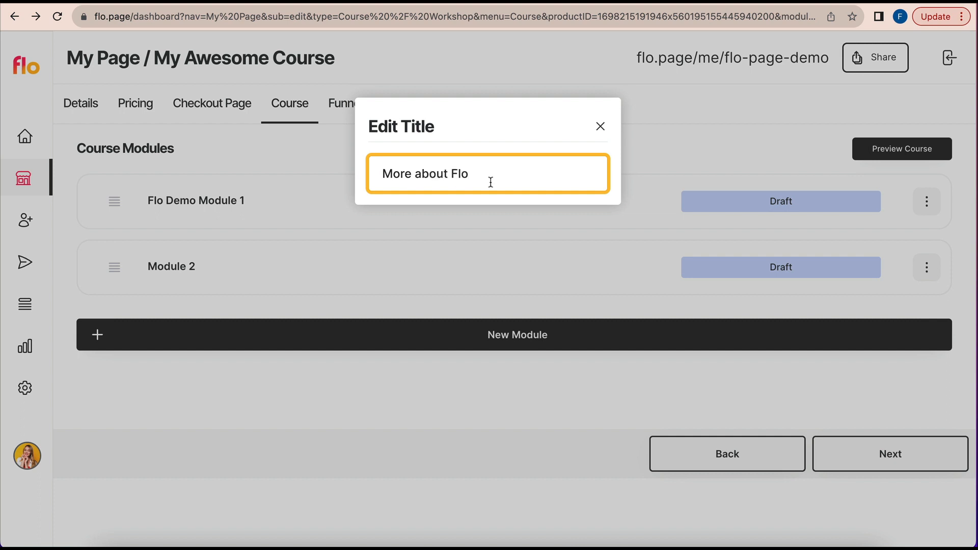
key(Return)
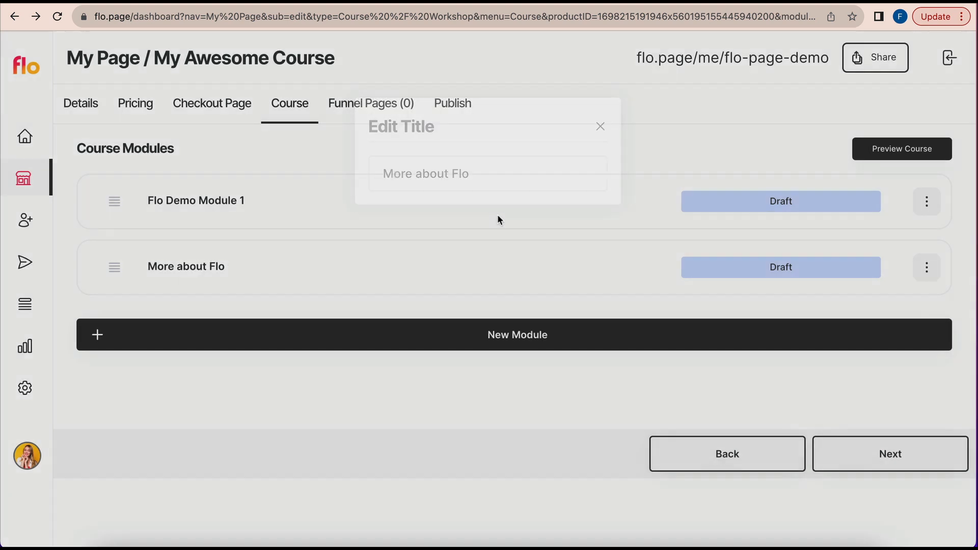
Add two new lessons to the More about Flo module, keeping their default titles.
click(356, 278)
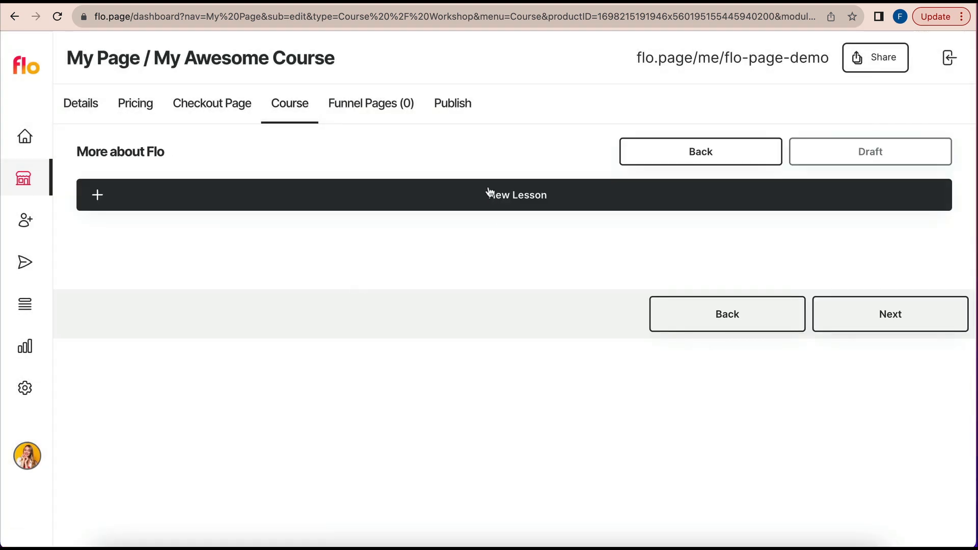
click(487, 206)
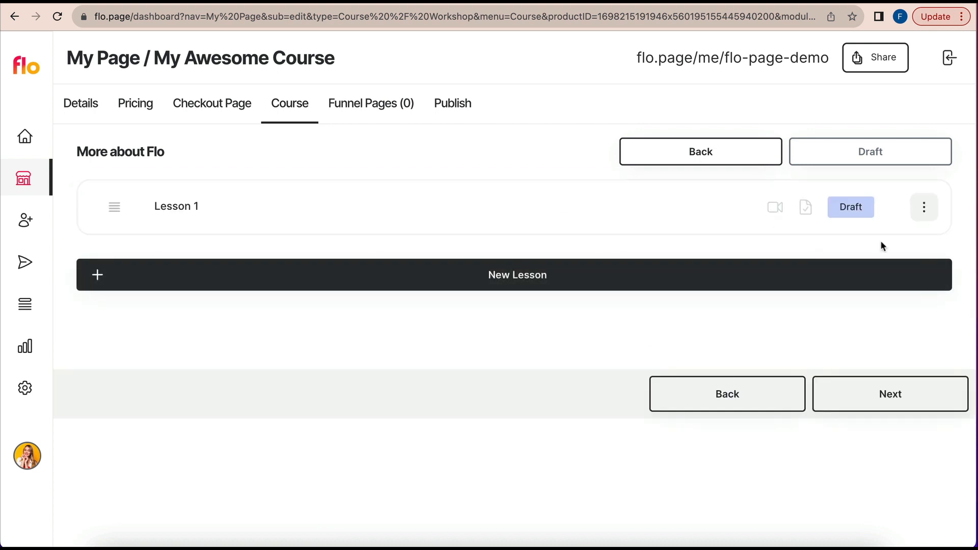
click(676, 276)
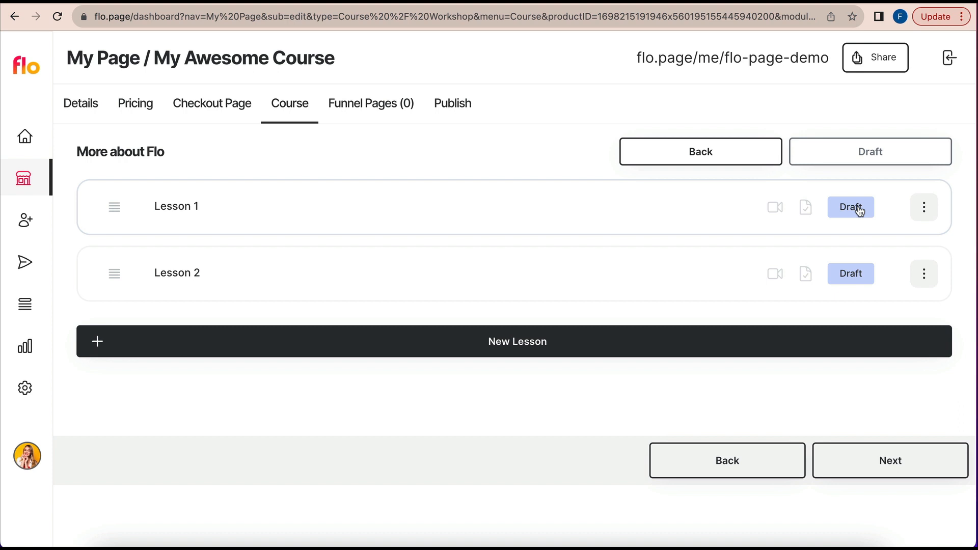
Publish Lesson 1 and Lesson 2 of the More about Flo module and return to the course modules list.
click(925, 207)
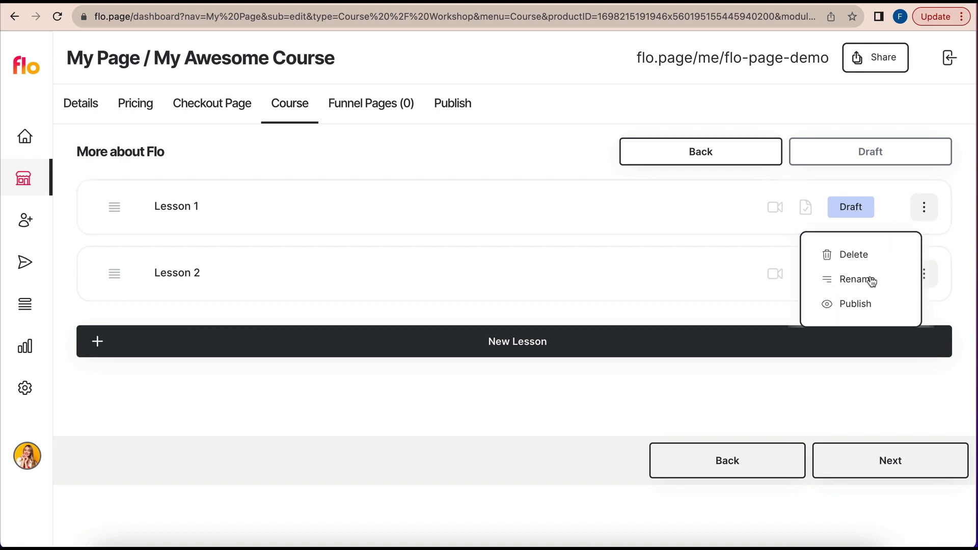
click(867, 309)
click(924, 273)
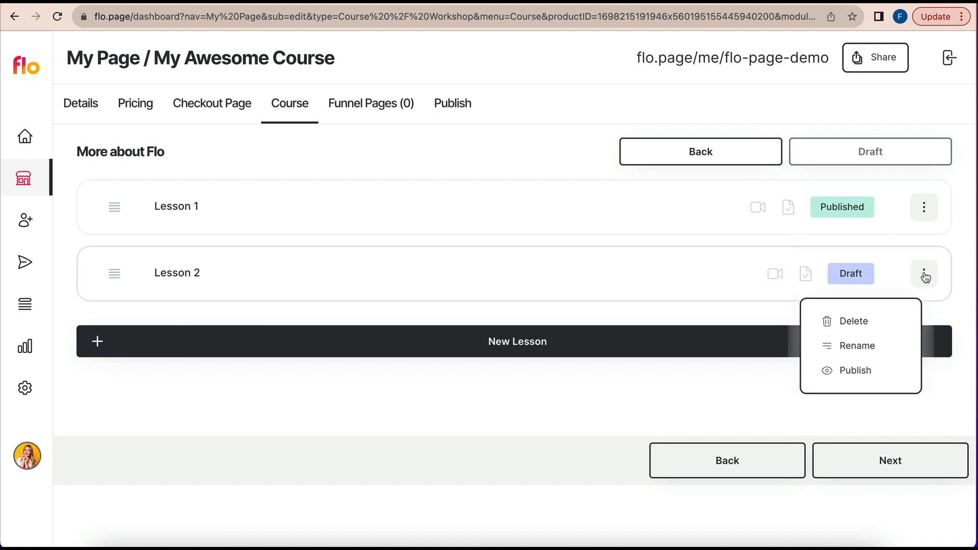
click(884, 367)
click(686, 164)
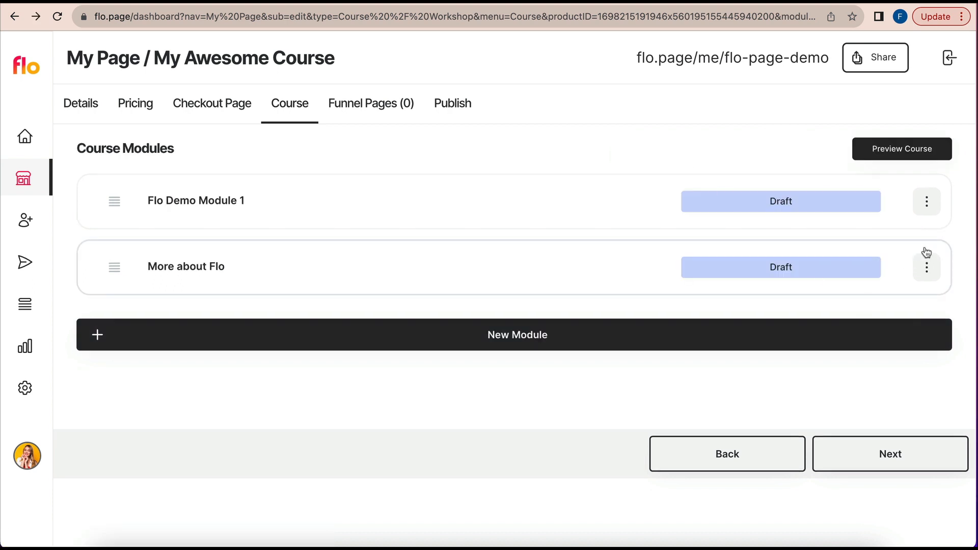
Publish both course modules, Flo Demo Module 1 and More about Flo.
click(926, 201)
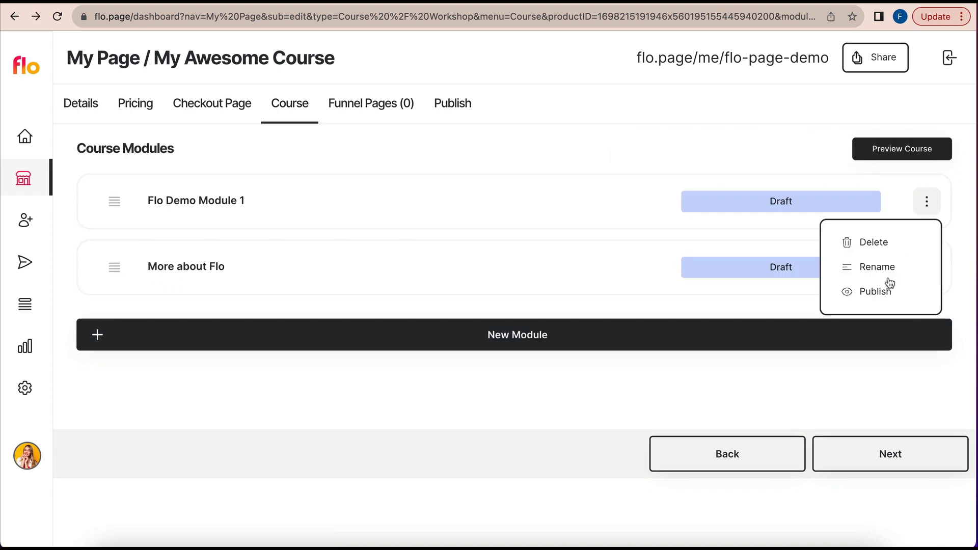
click(915, 294)
click(926, 267)
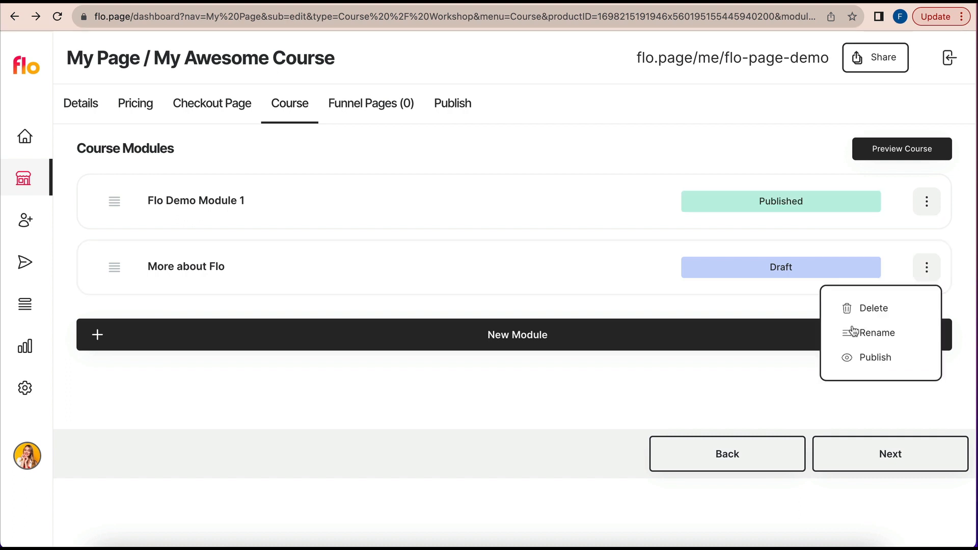
click(869, 359)
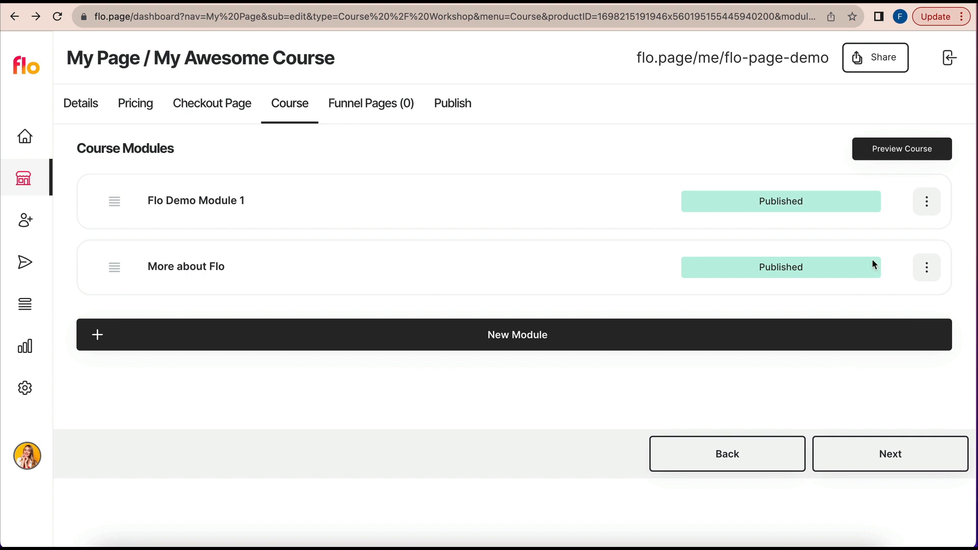
Preview the course as a student, checking its details and modules, and open "Lesson 1: Demo for flo" from Flo Demo Module 1.
click(915, 155)
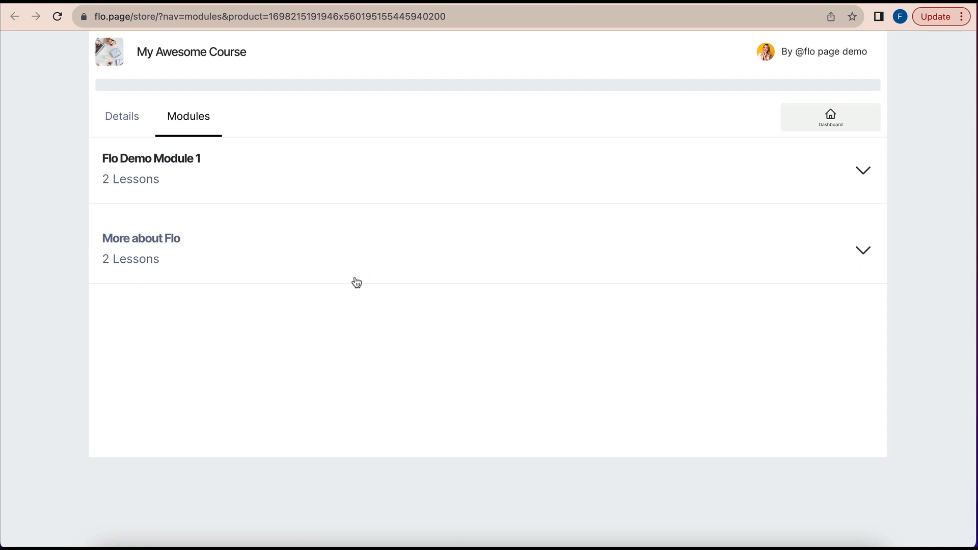
click(135, 128)
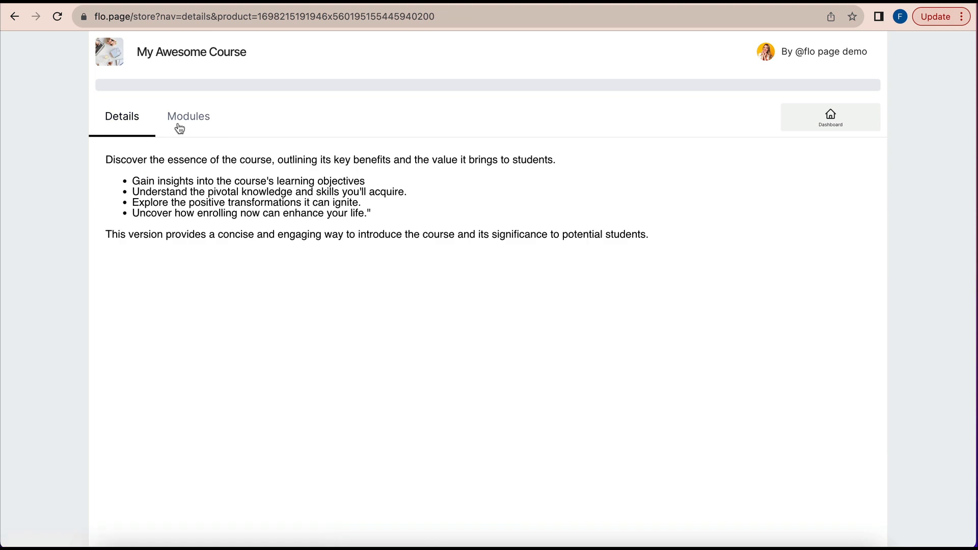
click(185, 119)
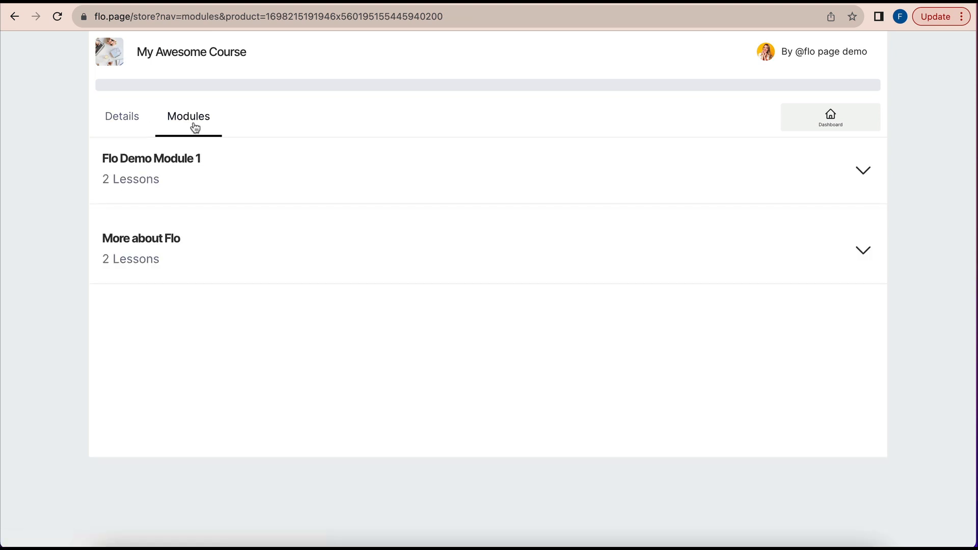
click(864, 184)
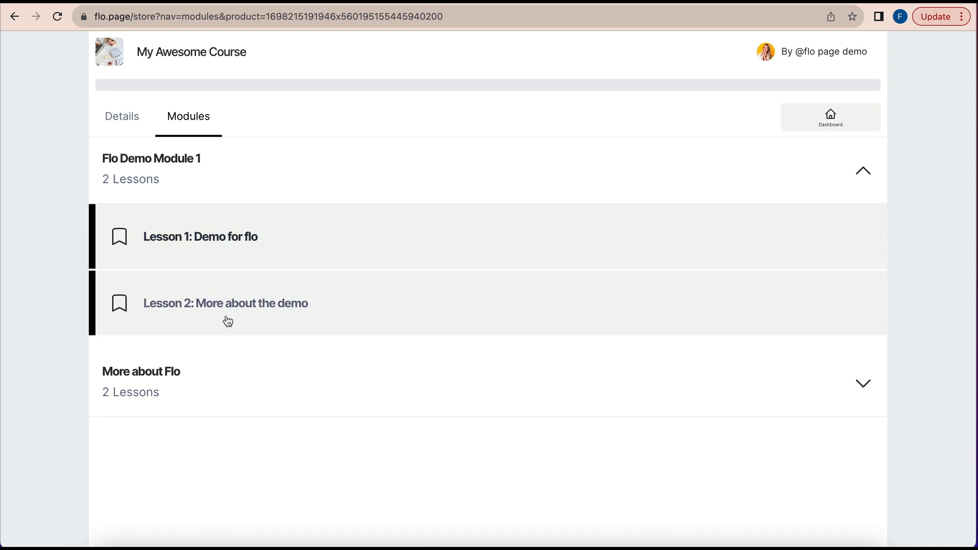
click(235, 238)
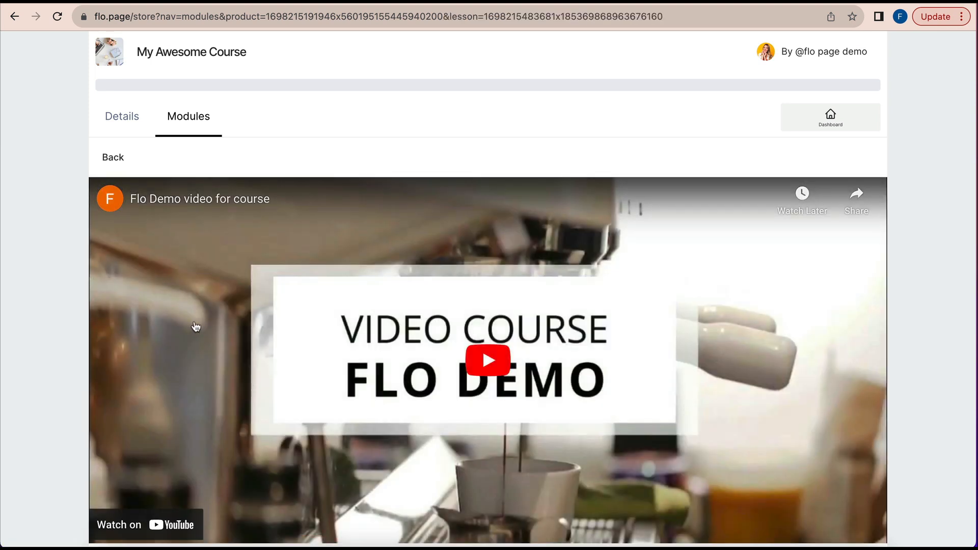
scroll(196, 326, down, 2)
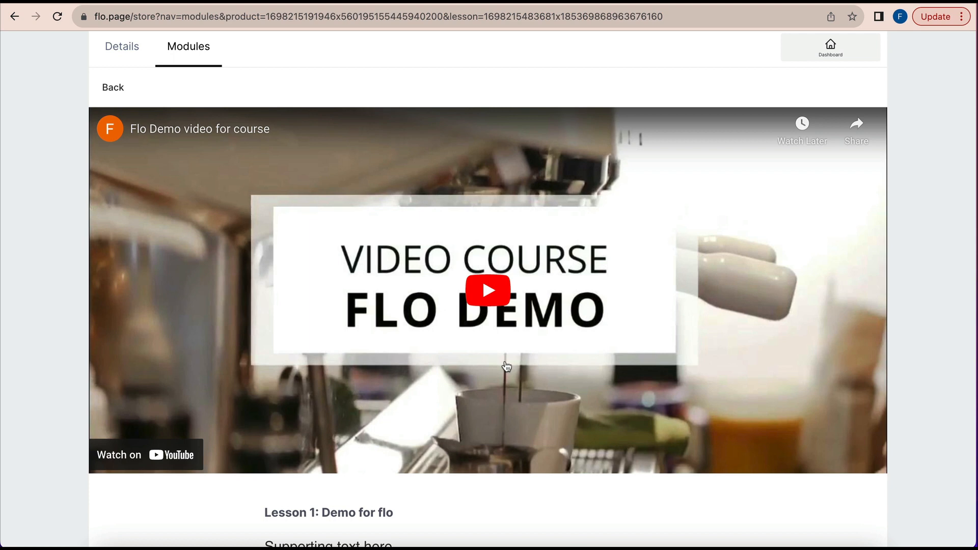
Play part of the Lesson 1 video with French subtitles, pause it and view the supporting text and files below it.
click(487, 291)
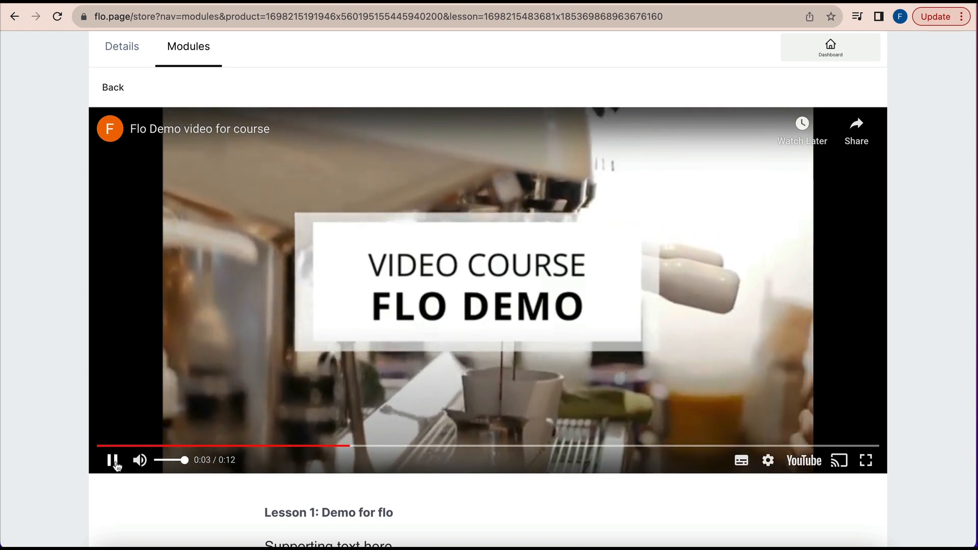
click(768, 460)
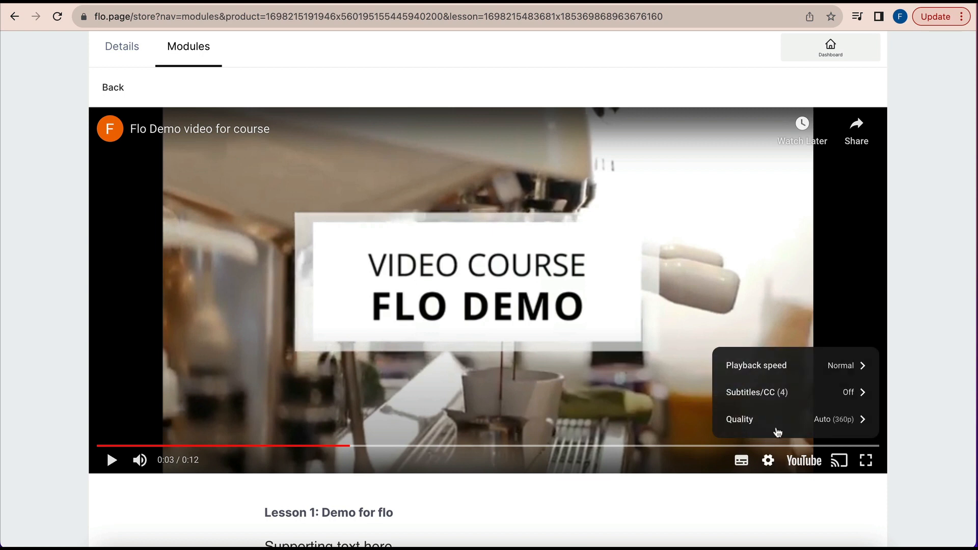
click(846, 396)
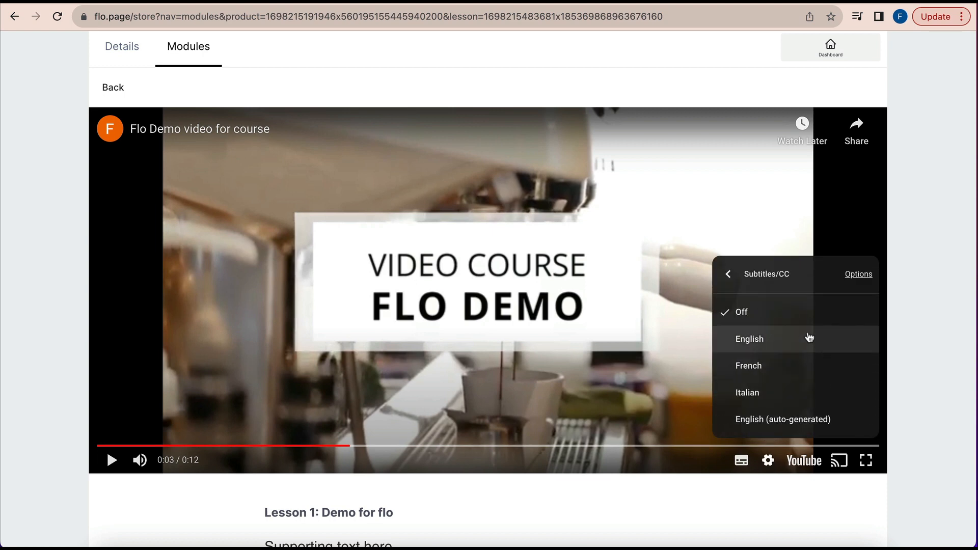
click(805, 370)
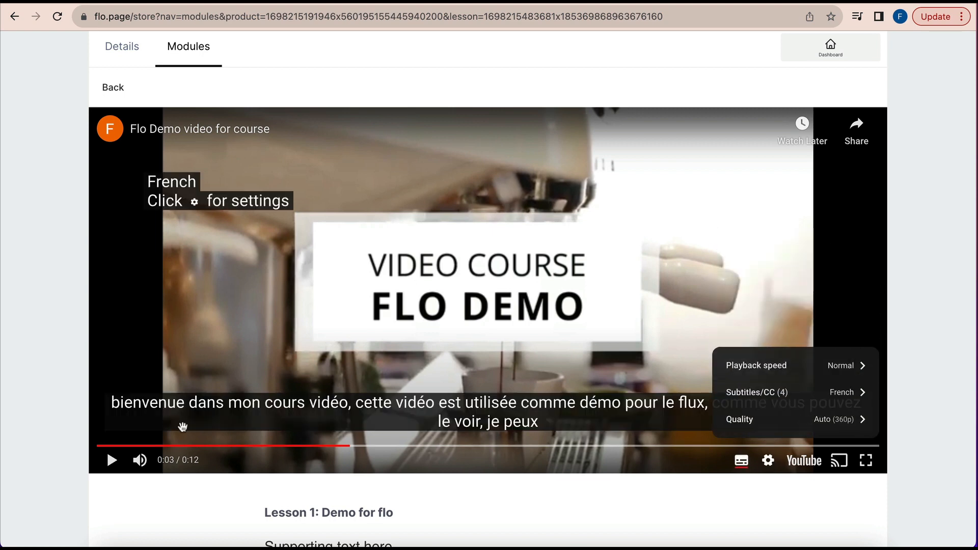
click(112, 461)
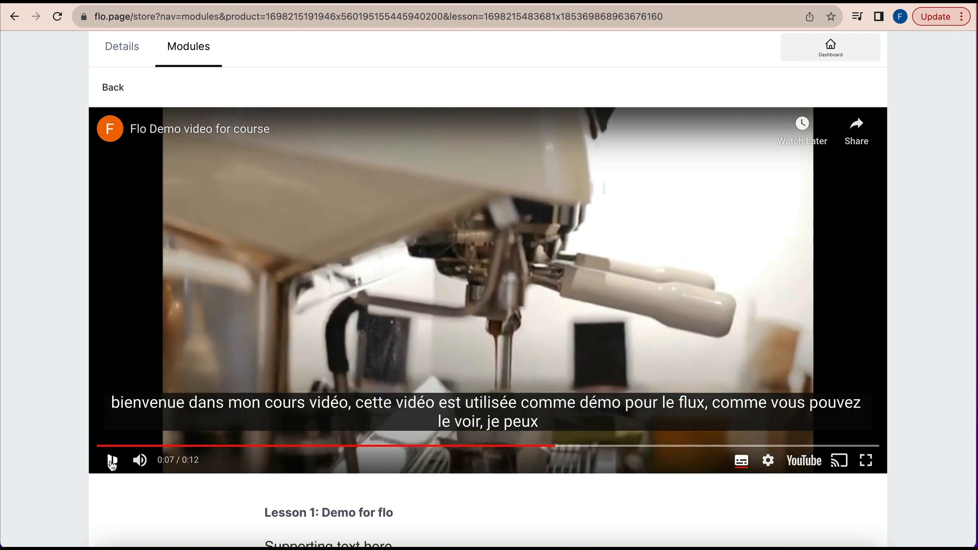
click(112, 461)
scroll(48, 424, down, 3)
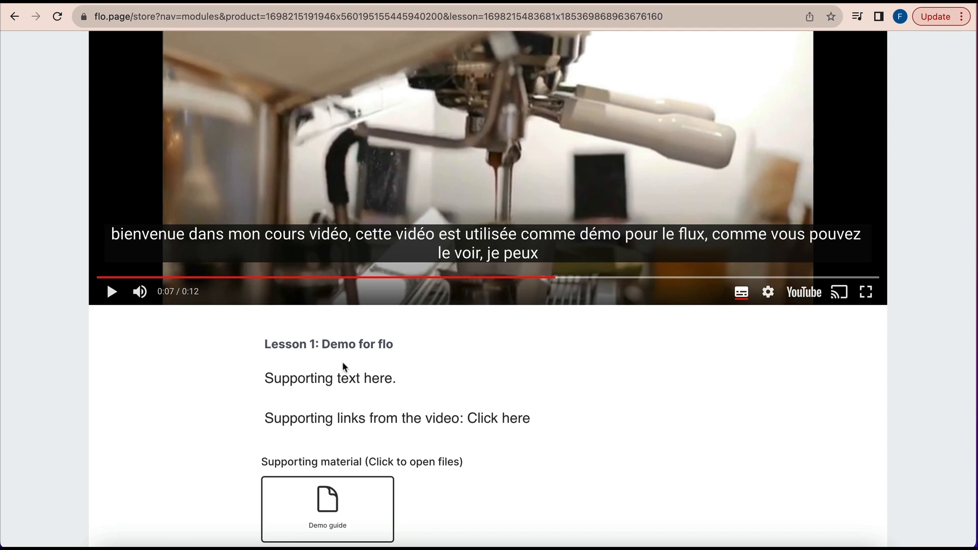
Open the supporting link in Lesson 1, page through the linked presentation to its last slide, and return to the lesson.
scroll(343, 406, down, 1)
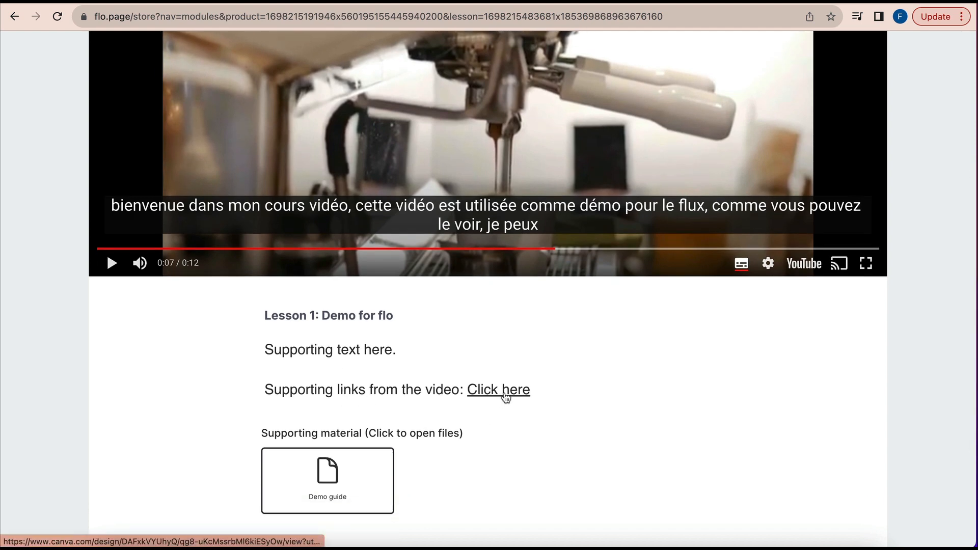
click(506, 396)
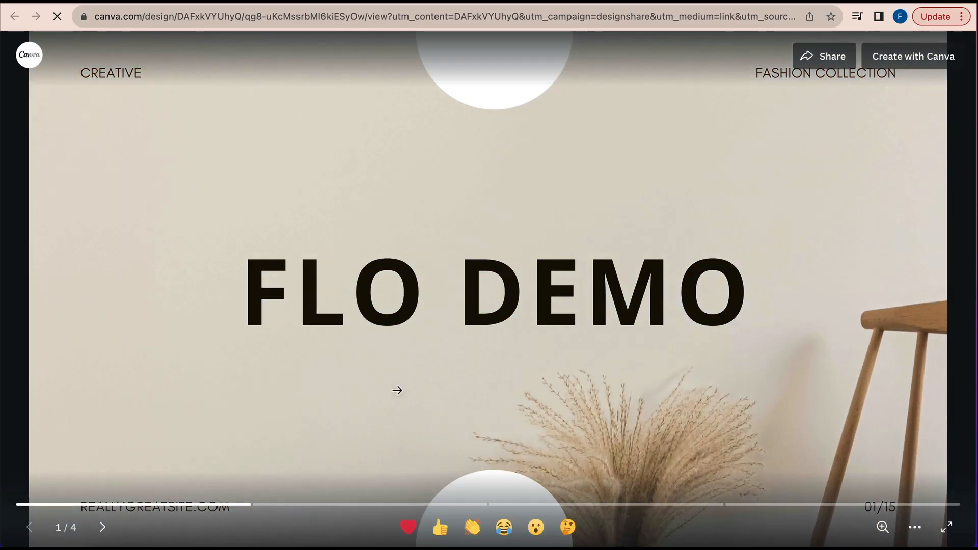
click(102, 527)
click(103, 527)
click(102, 527)
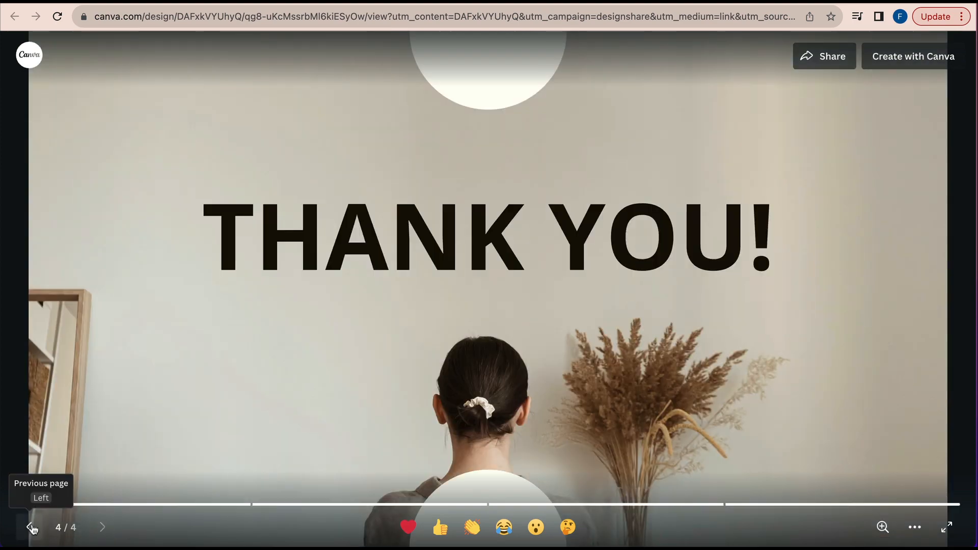
click(302, 2)
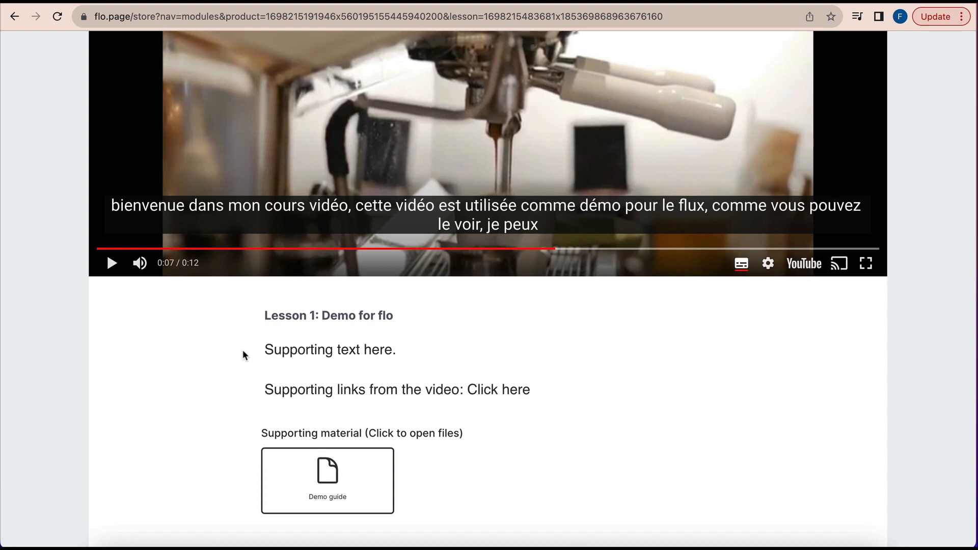
Download the Demo guide supporting file, look through its PDF pages, and return to the lesson.
scroll(241, 451, down, 1)
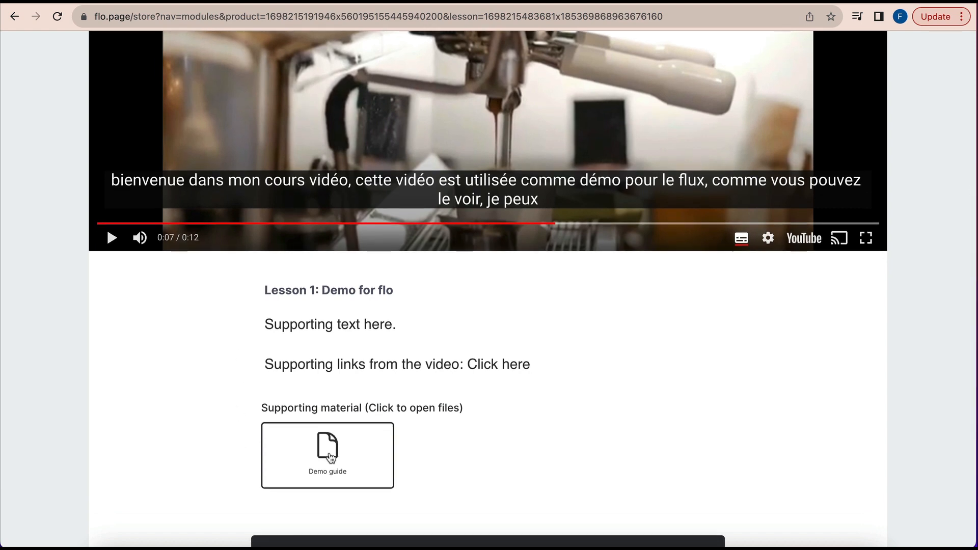
click(329, 457)
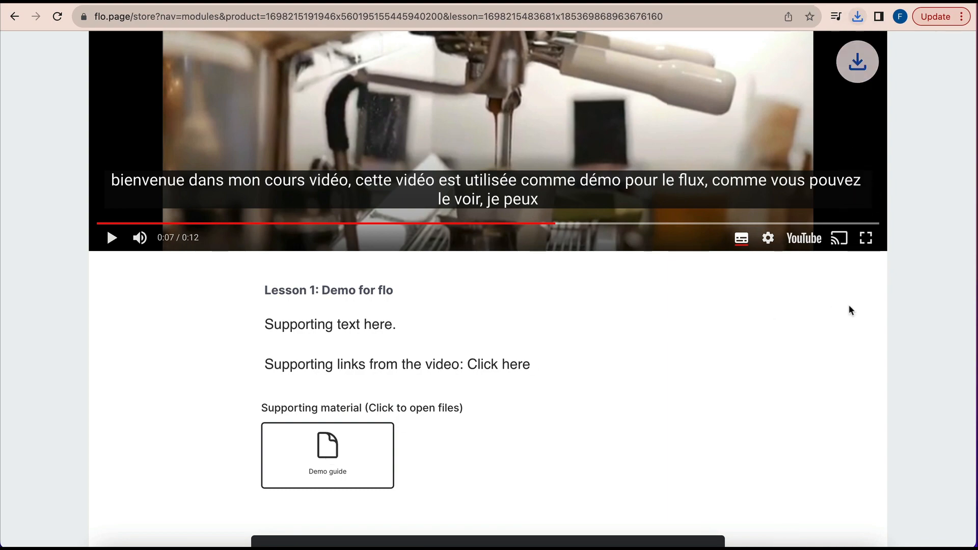
click(780, 50)
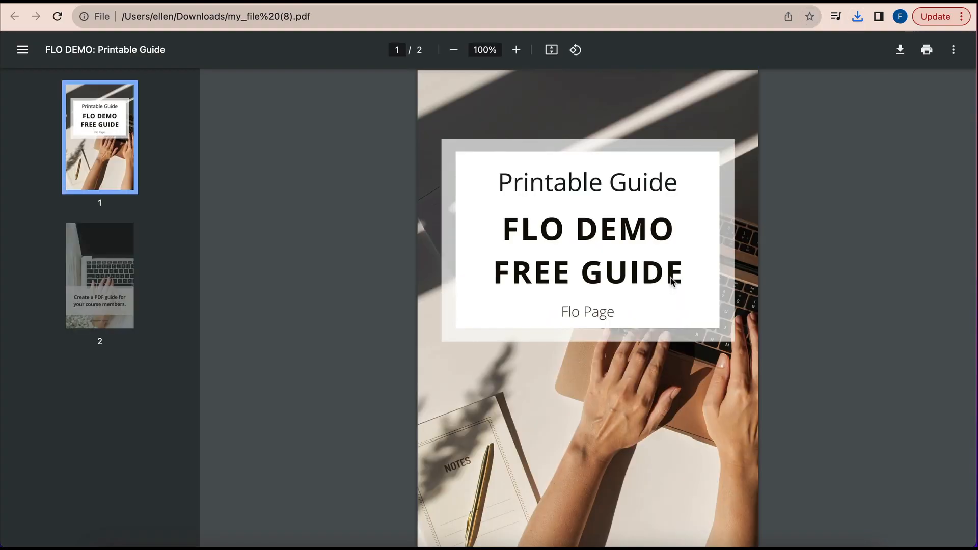
scroll(672, 282, down, 10)
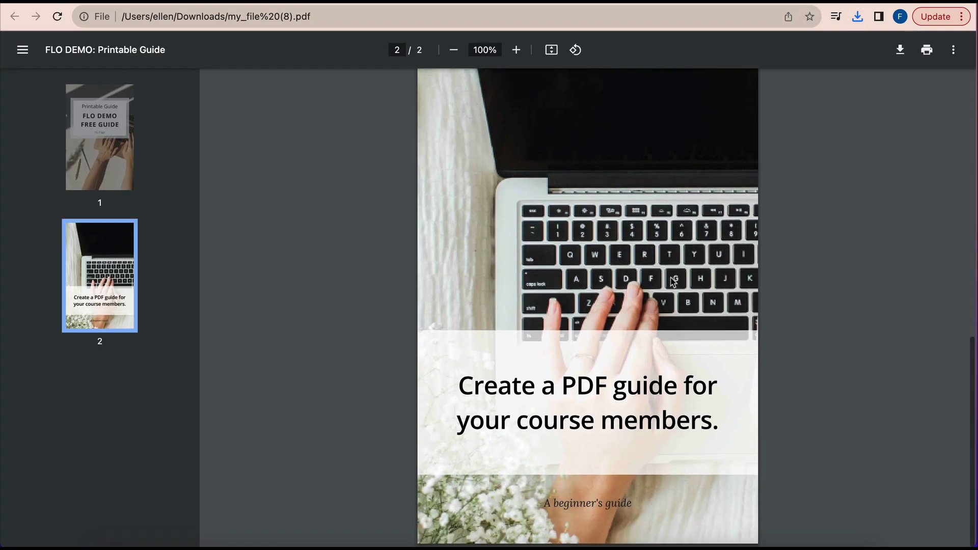
scroll(672, 281, up, 3)
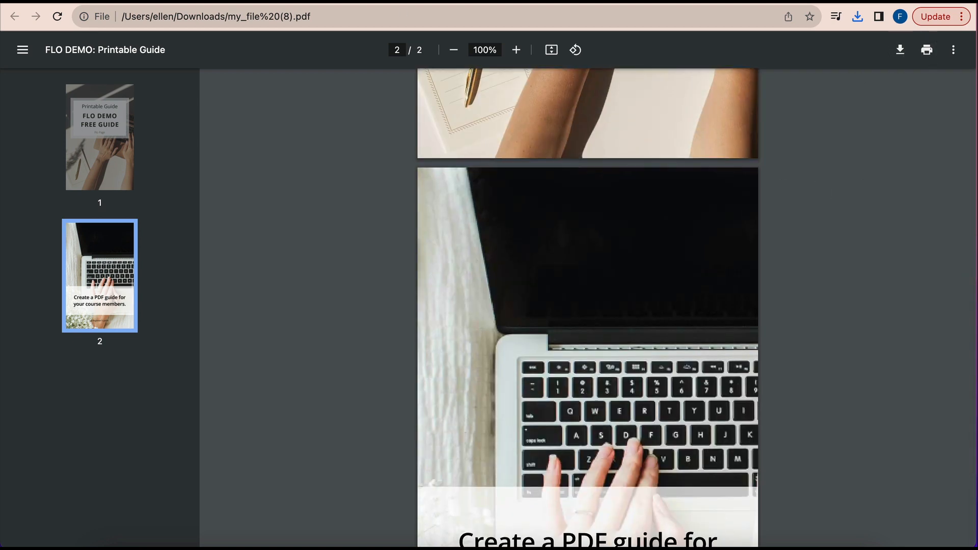
click(244, 2)
Mark "Lesson 1: Demo for flo" and "Lesson 2: More about the demo" as completed in the student preview.
scroll(242, 361, down, 2)
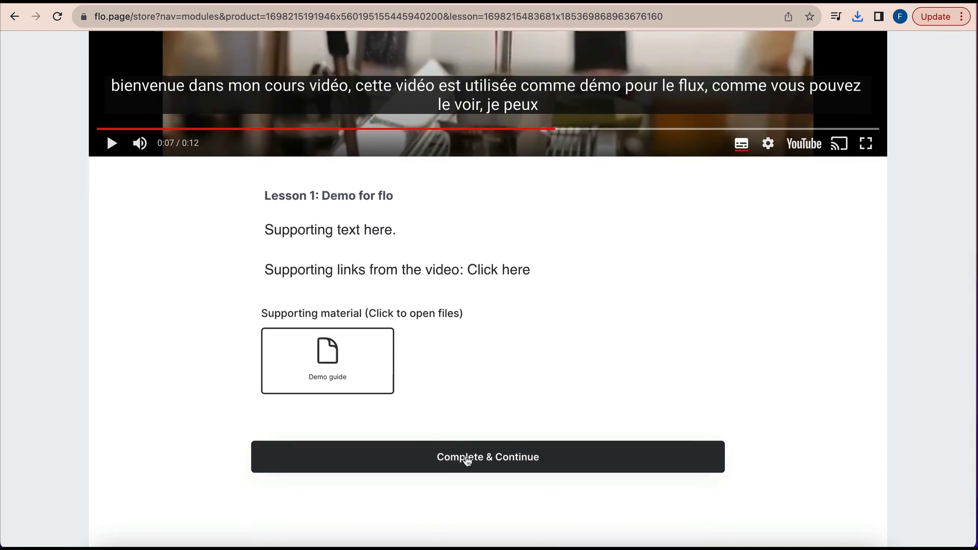
click(467, 458)
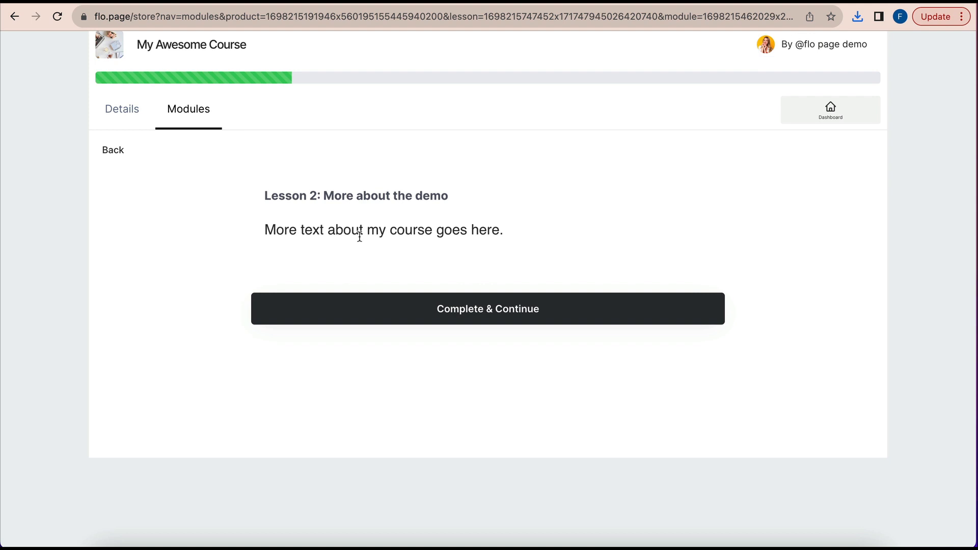
click(424, 308)
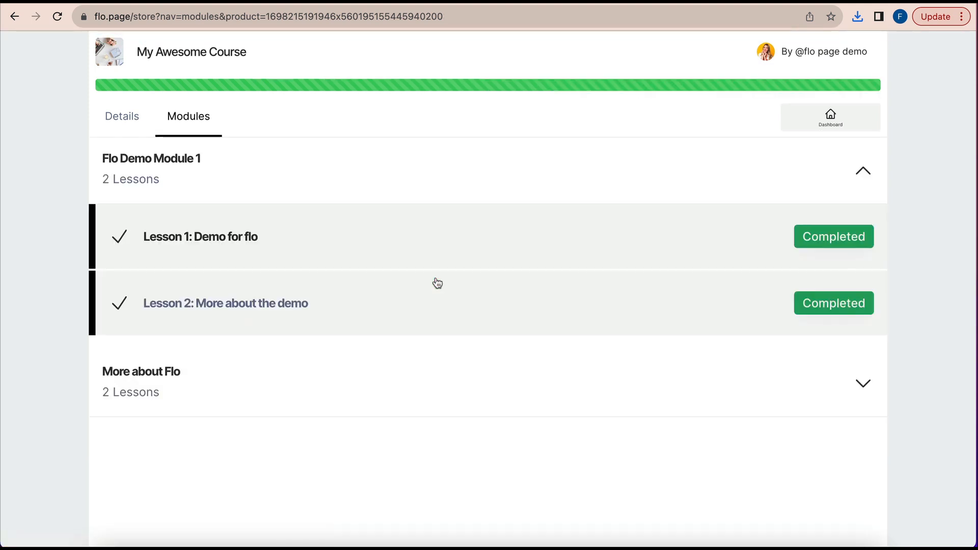
Complete the lessons of the More about Flo module as a student and return to the course editor.
click(431, 397)
click(378, 322)
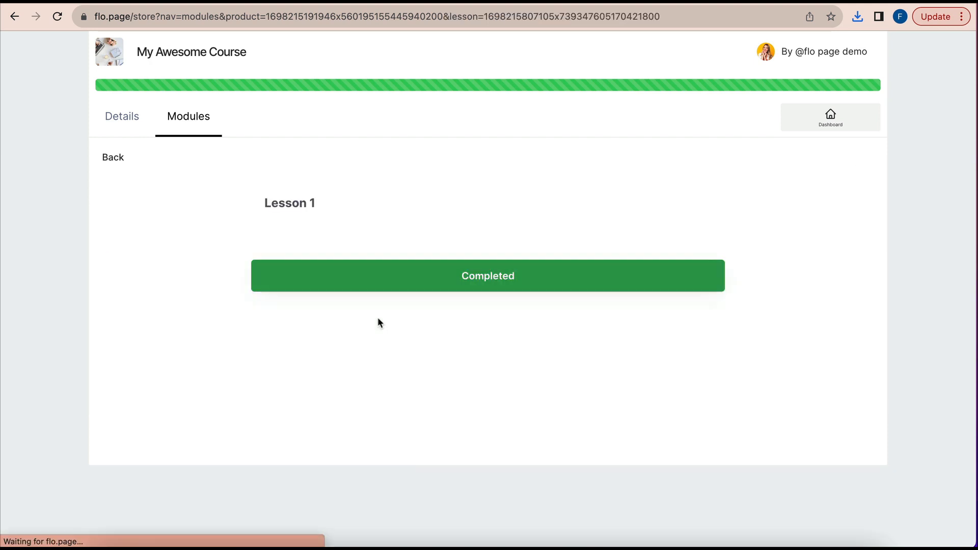
click(438, 285)
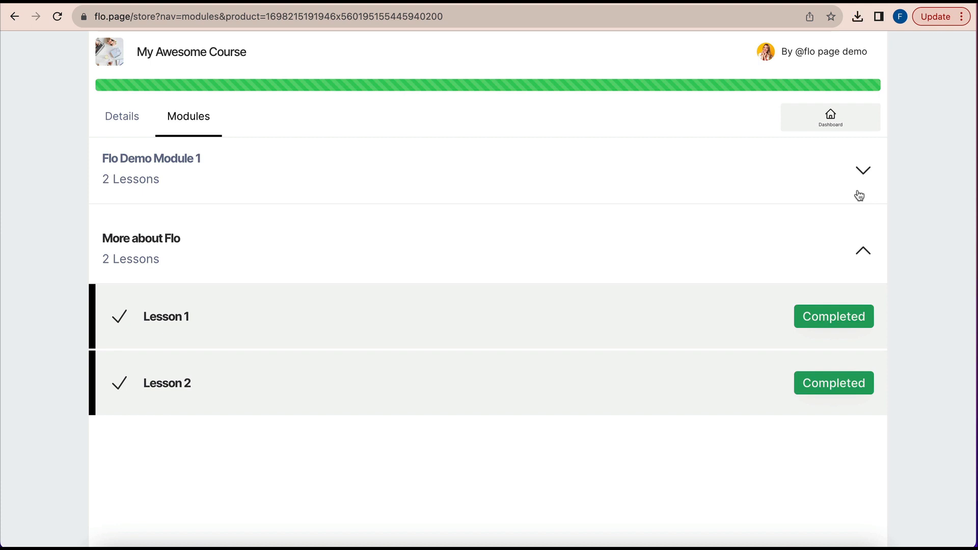
click(831, 119)
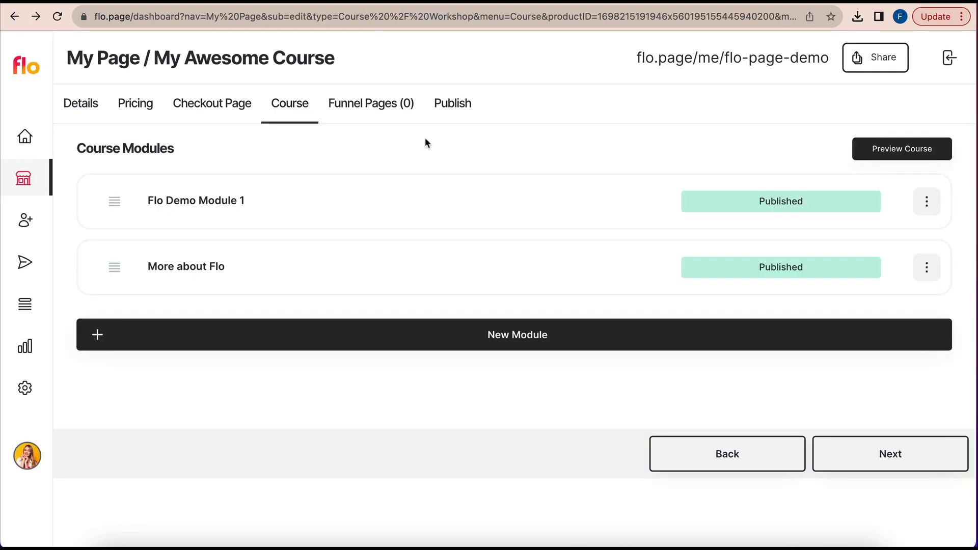
Skip the funnel pages, publish My Awesome Course, set it to show on the page, and finish the product setup.
click(875, 462)
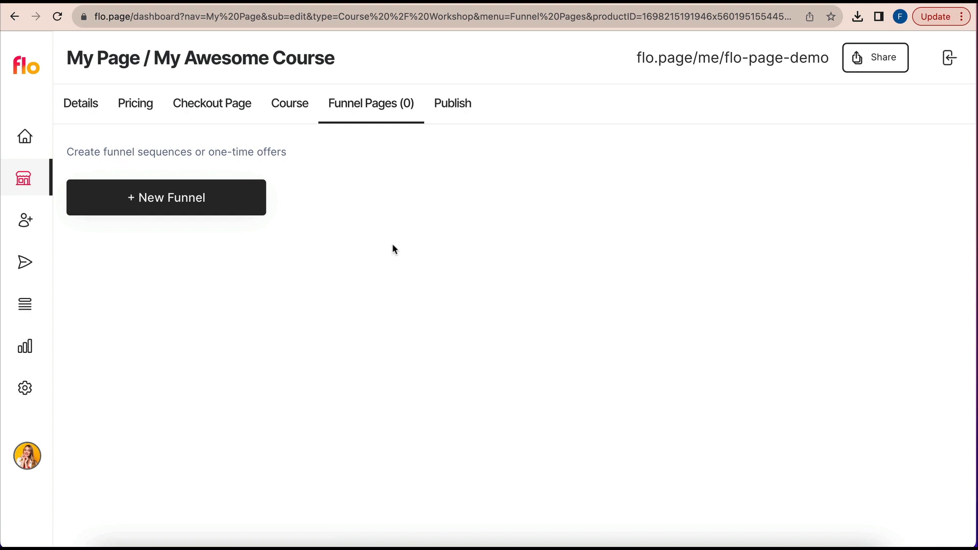
click(458, 112)
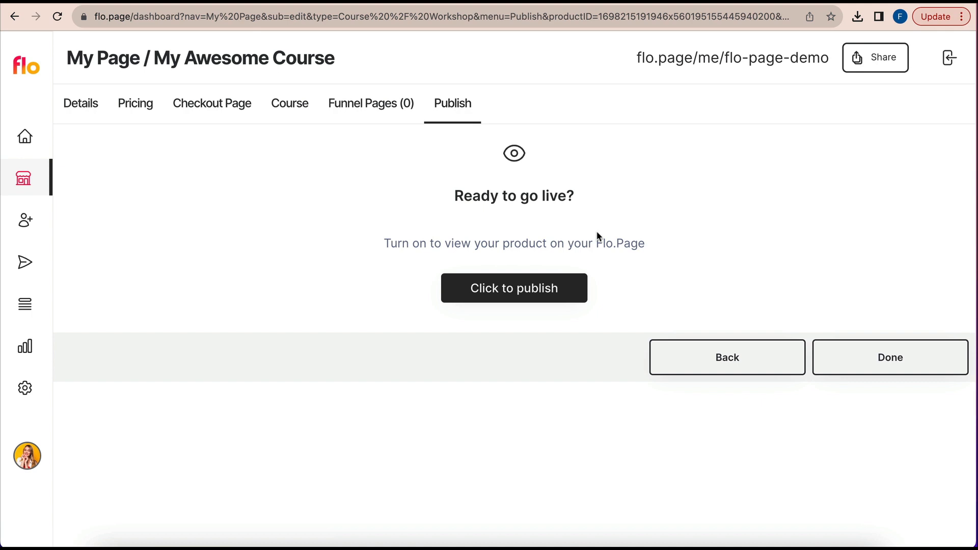
click(568, 284)
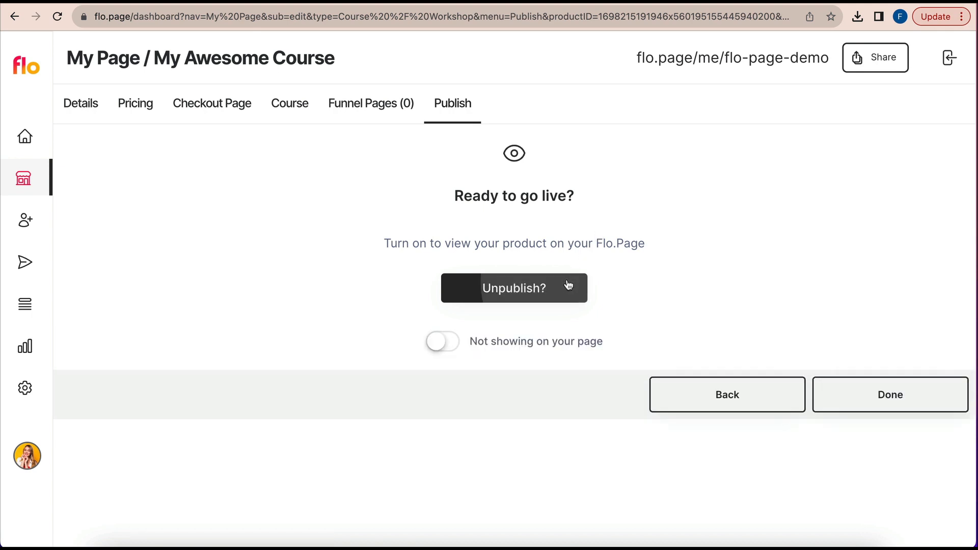
click(449, 346)
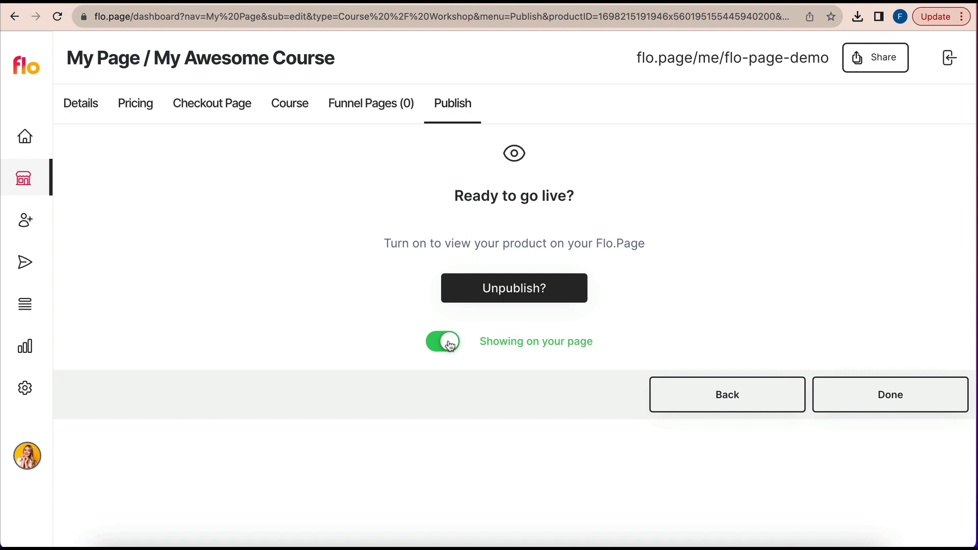
click(874, 396)
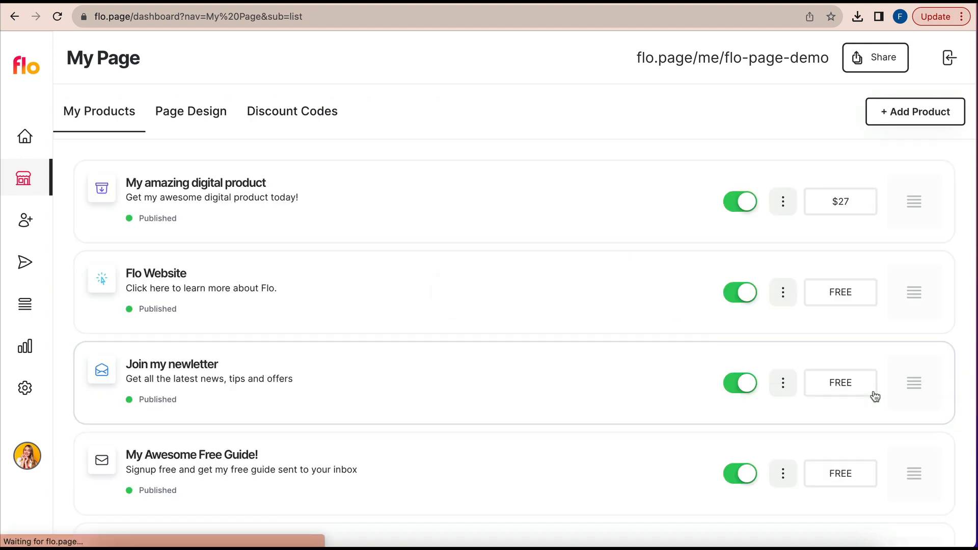
Move My Awesome Course to the first position in the My Products list.
scroll(480, 406, down, 5)
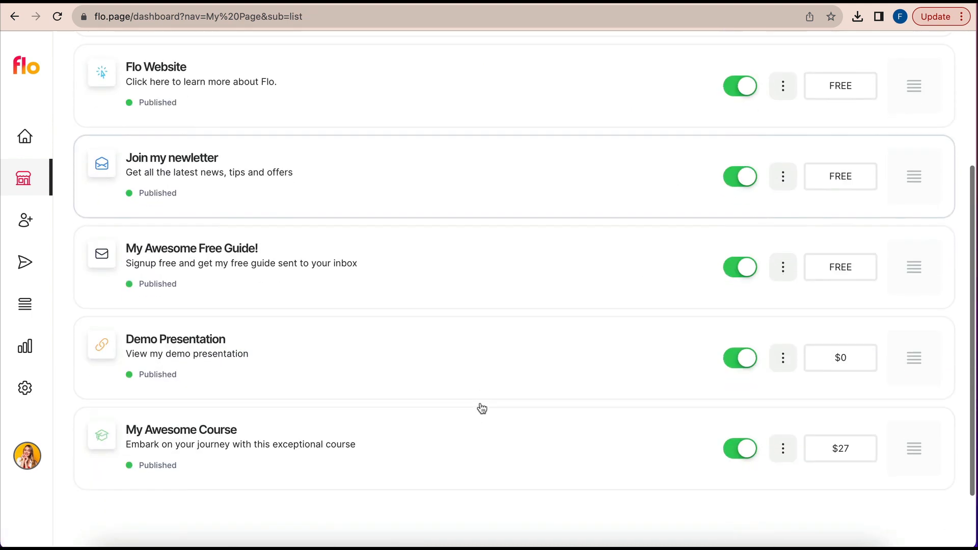
drag(923, 375, 933, 58)
scroll(929, 415, up, 2)
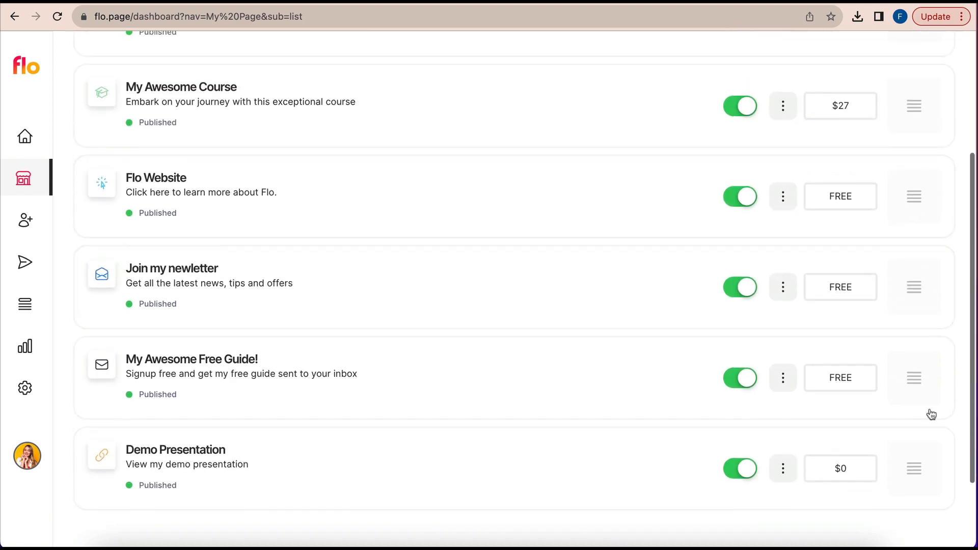
View My Awesome Course in the page design preview, checking its description, checkout fields and available currencies.
scroll(922, 303, up, 2)
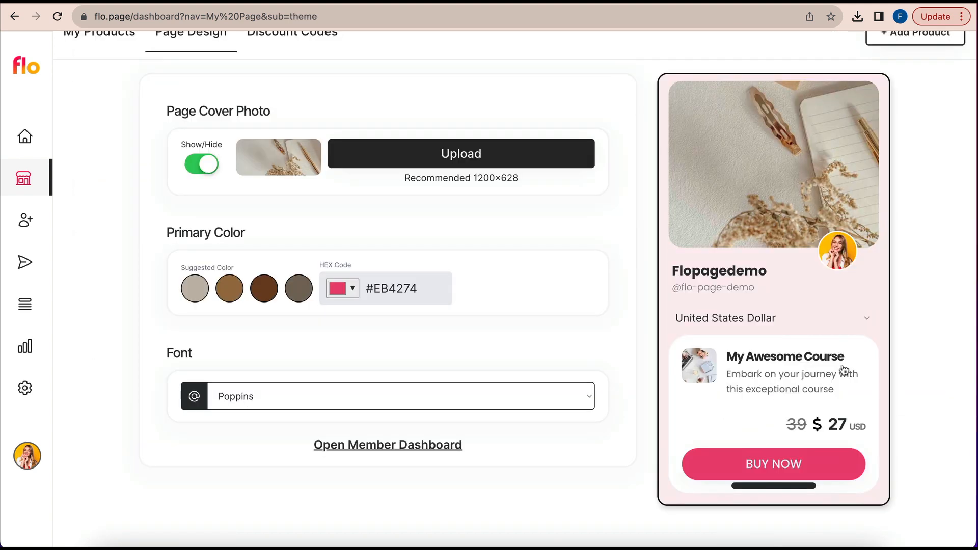
scroll(859, 401, down, 3)
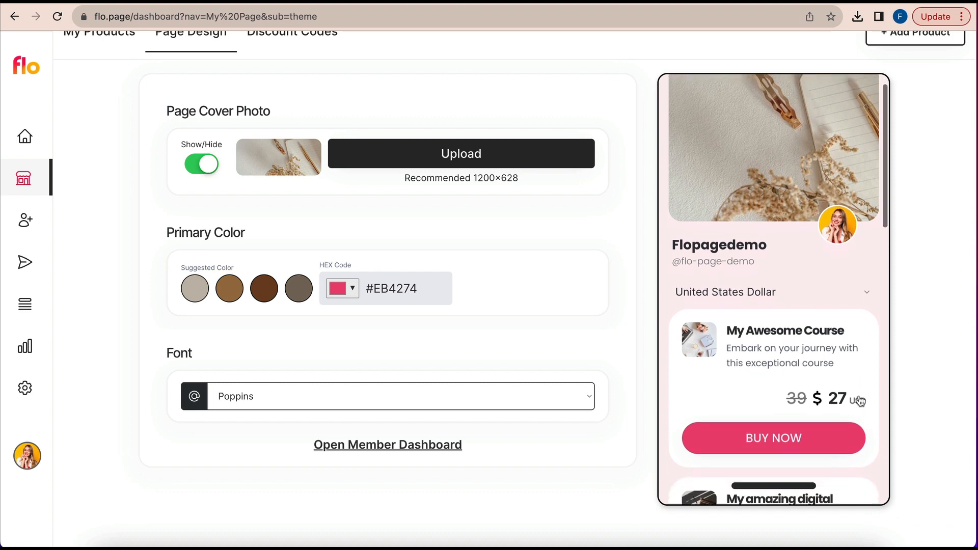
click(748, 344)
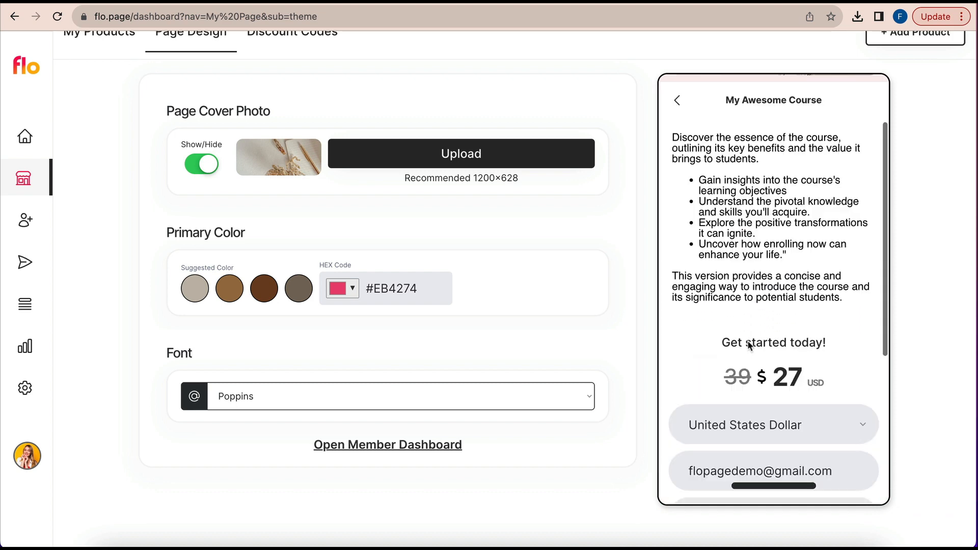
scroll(747, 341, down, 5)
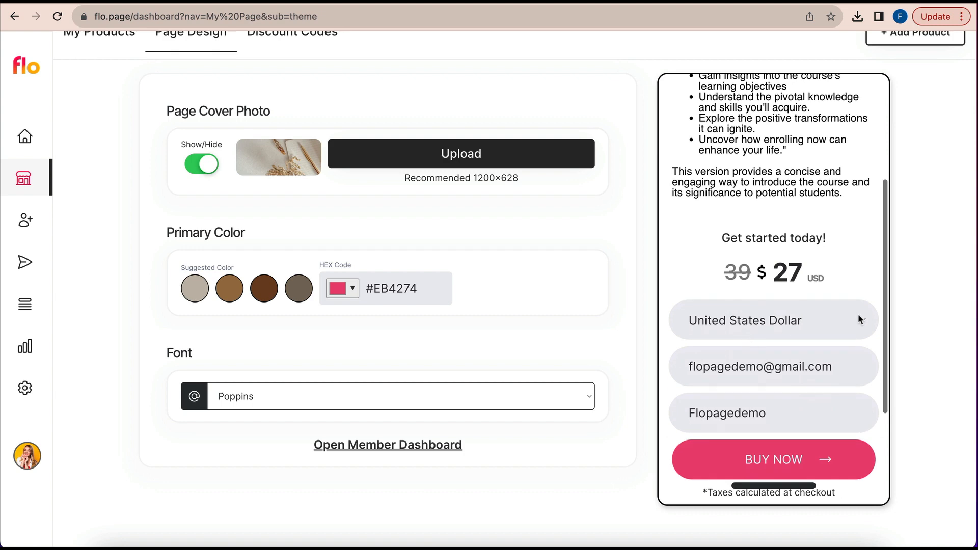
click(857, 319)
scroll(823, 406, down, 3)
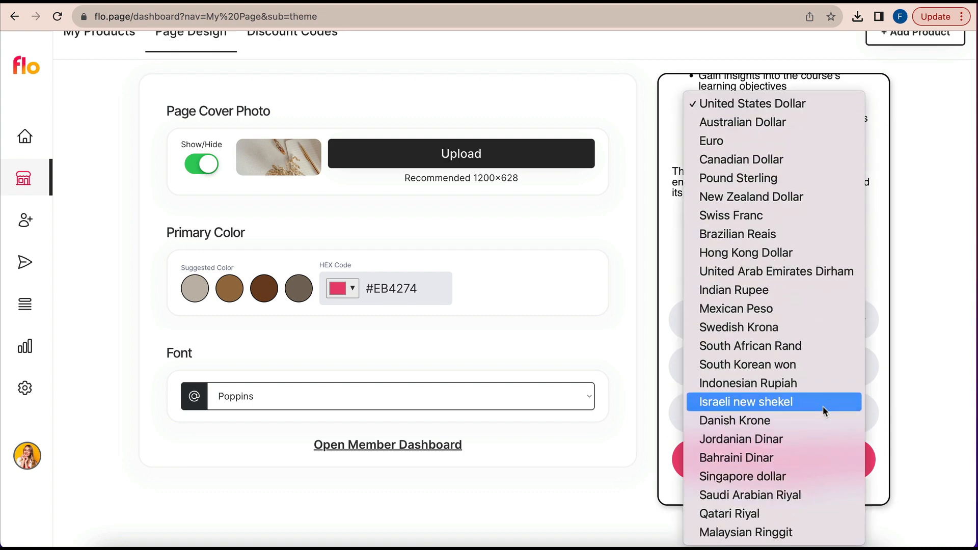
click(880, 293)
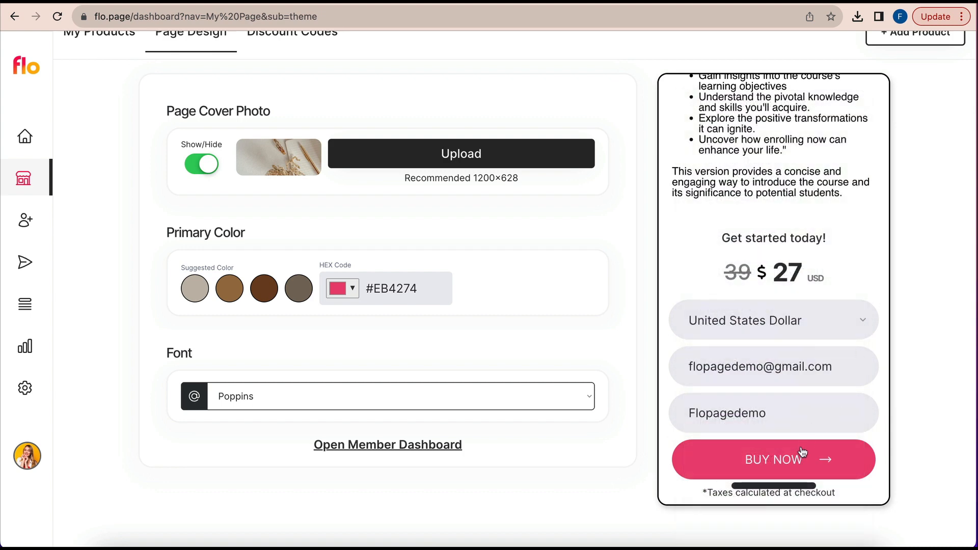